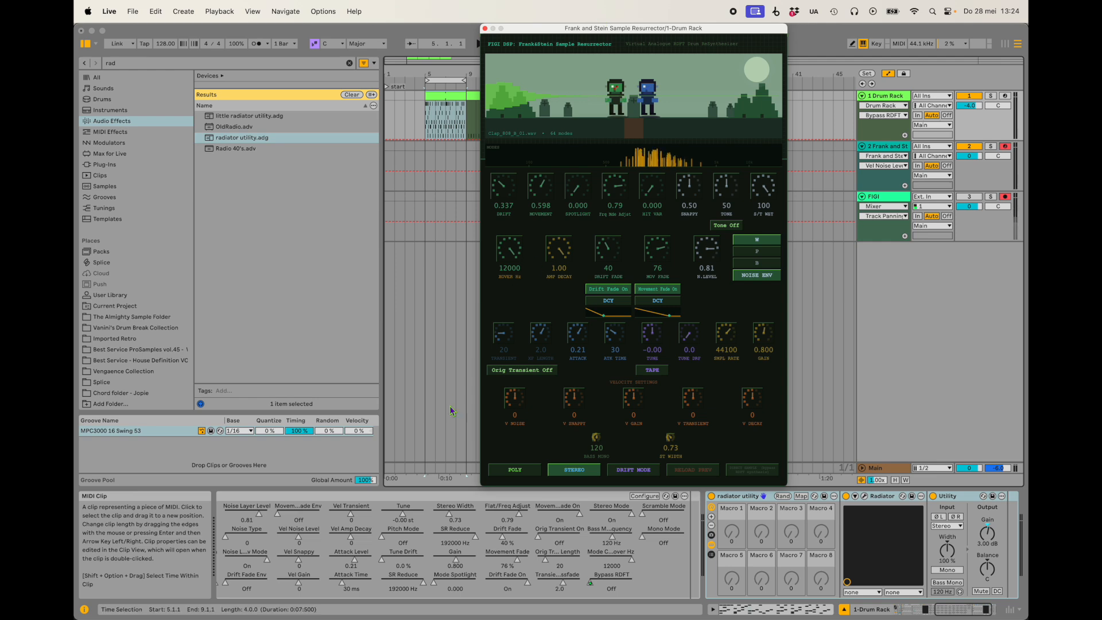
Return to the start of the Drum Rack clip, show the track's macro controls, and disarm the FIGI track.
scroll(438, 514, "left", 10)
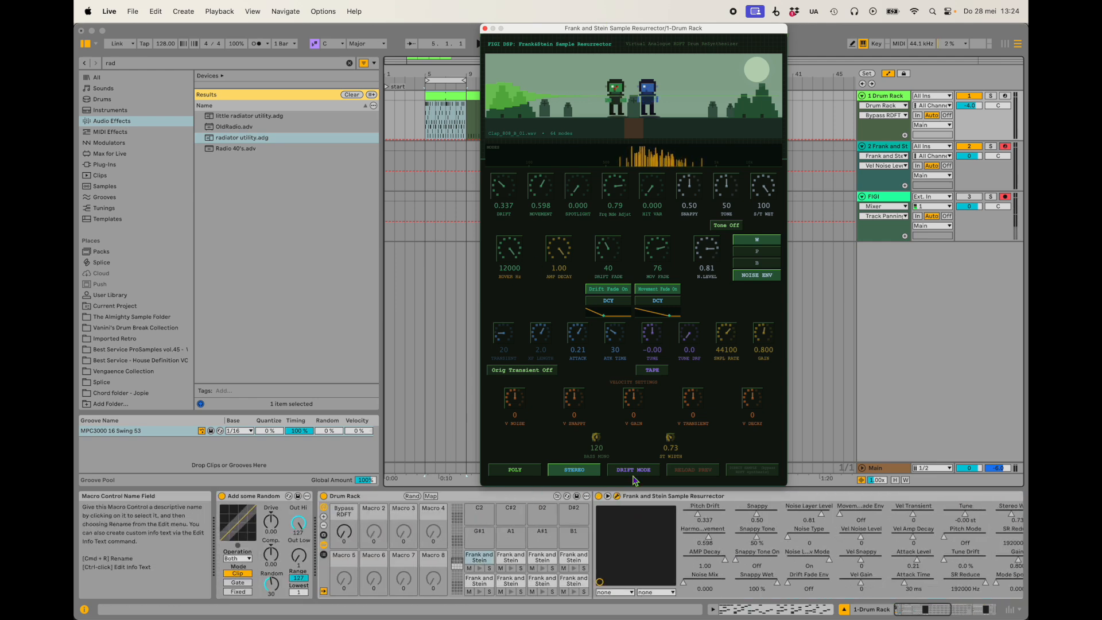
left_click(426, 126)
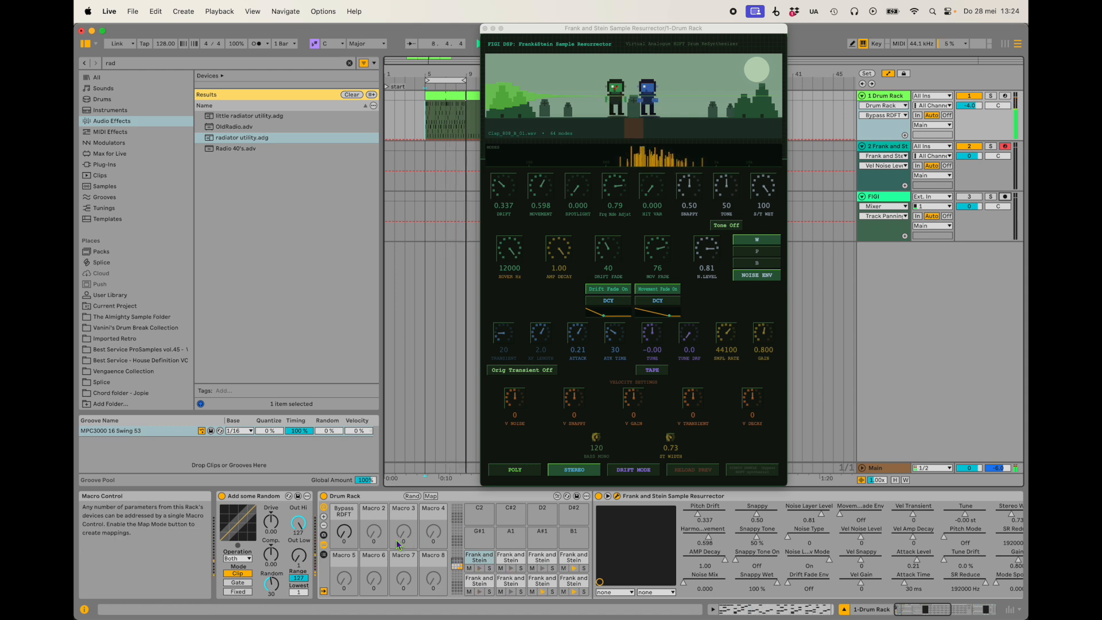
left_click(1003, 196)
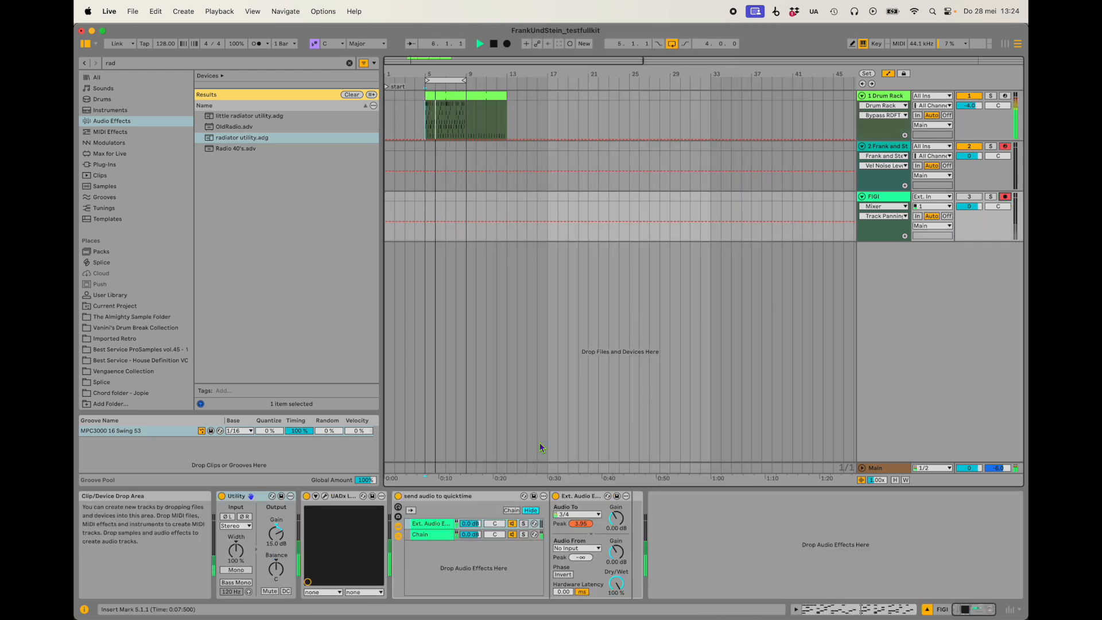
left_click(891, 97)
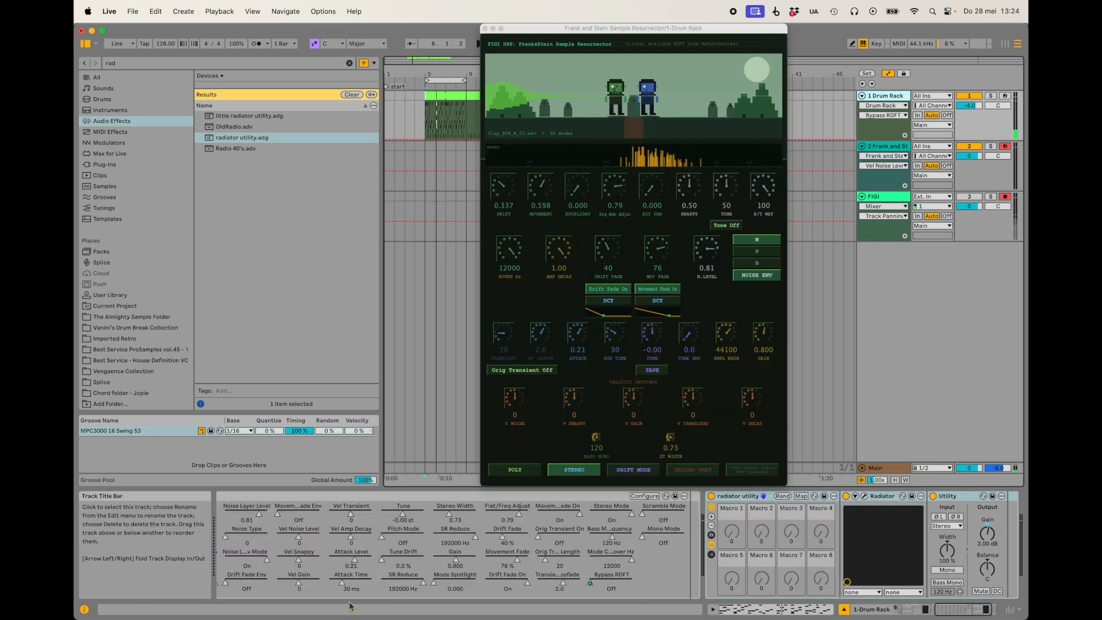
scroll(402, 539, "left", 5)
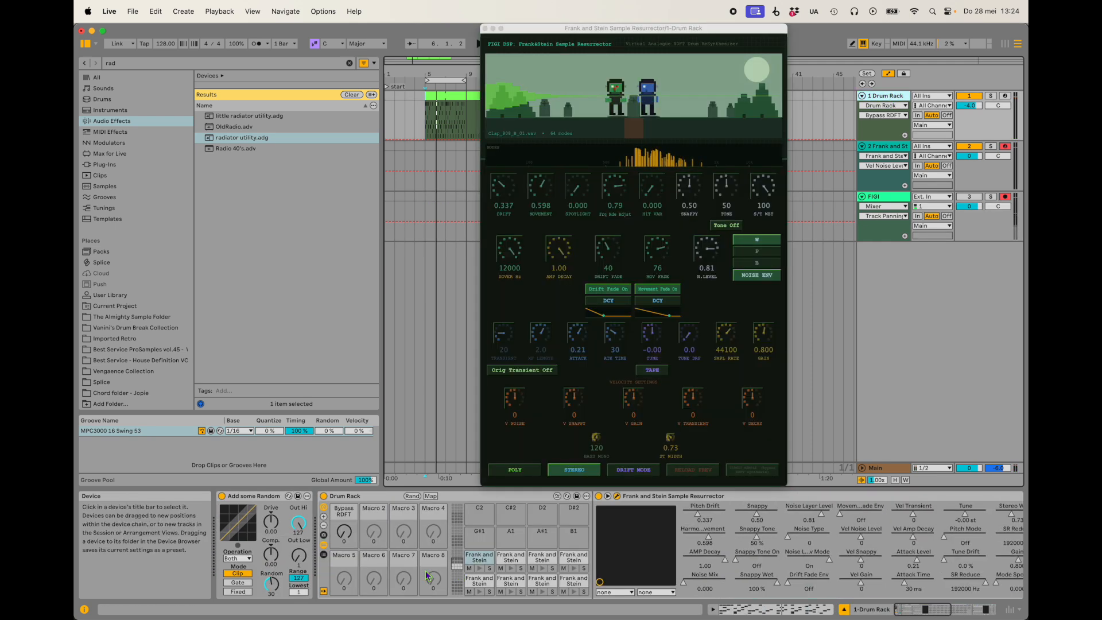
left_click(345, 534)
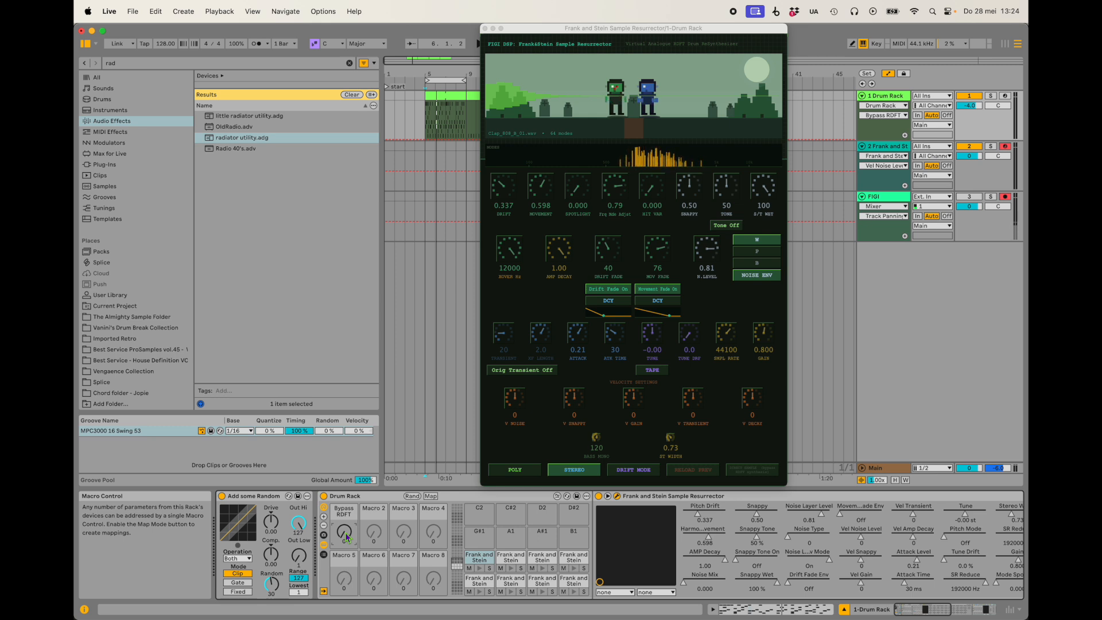
left_click(1005, 197)
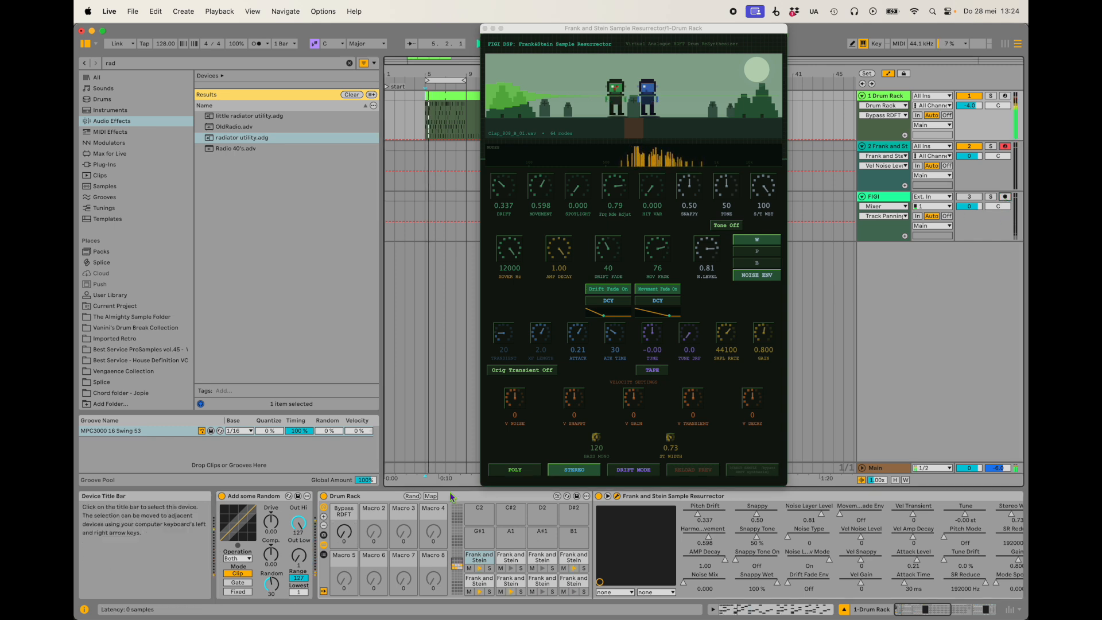
Compare the playing drum loop with and without resynthesis by switching the Drum Rack's Bypass RDFT macro between 127 and 0.
left_click_drag(346, 533, 346, 493)
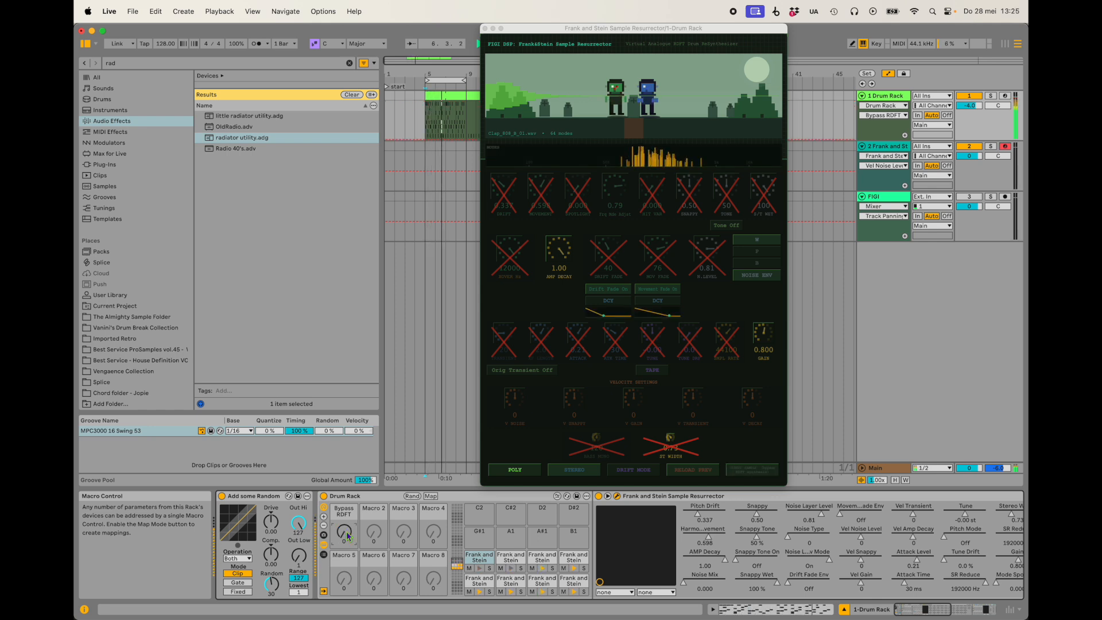
left_click_drag(346, 533, 346, 571)
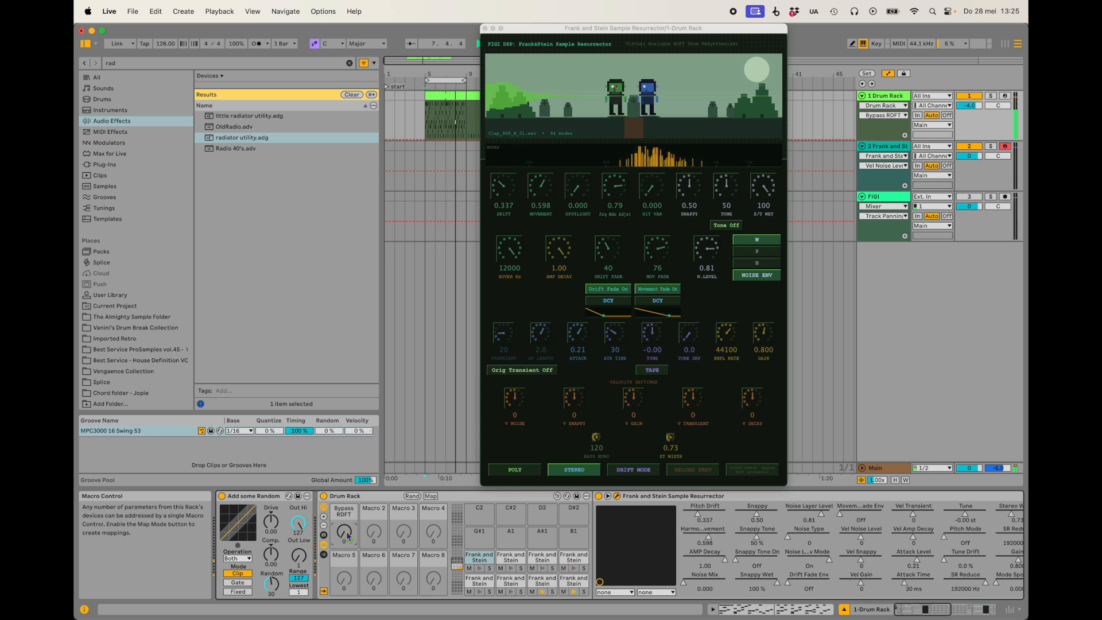
left_click_drag(346, 531, 345, 476)
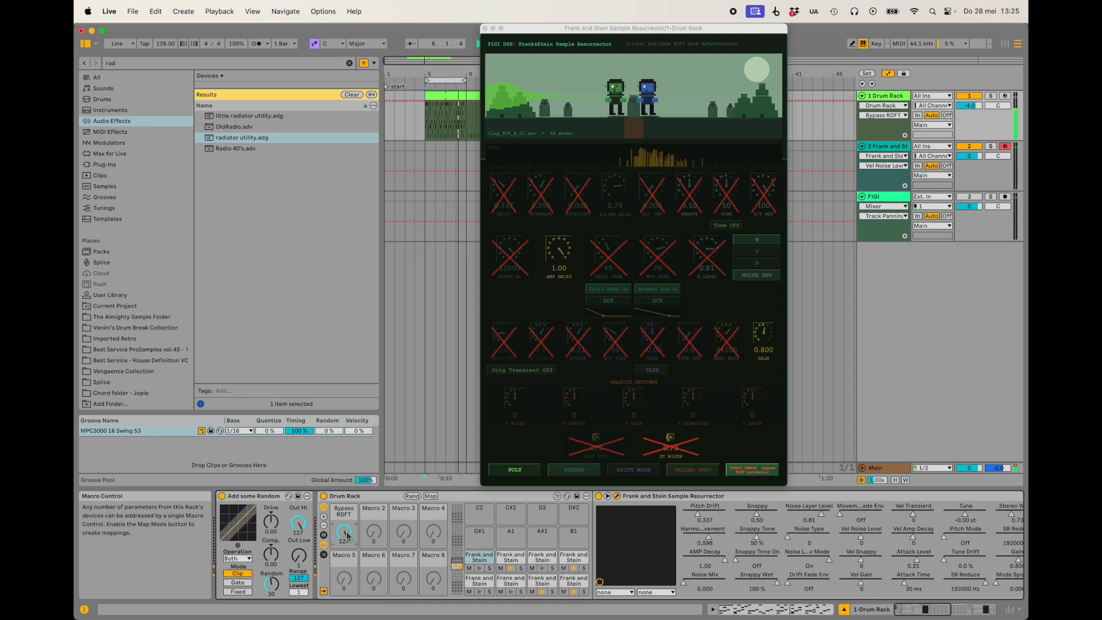
left_click_drag(347, 536, 347, 579)
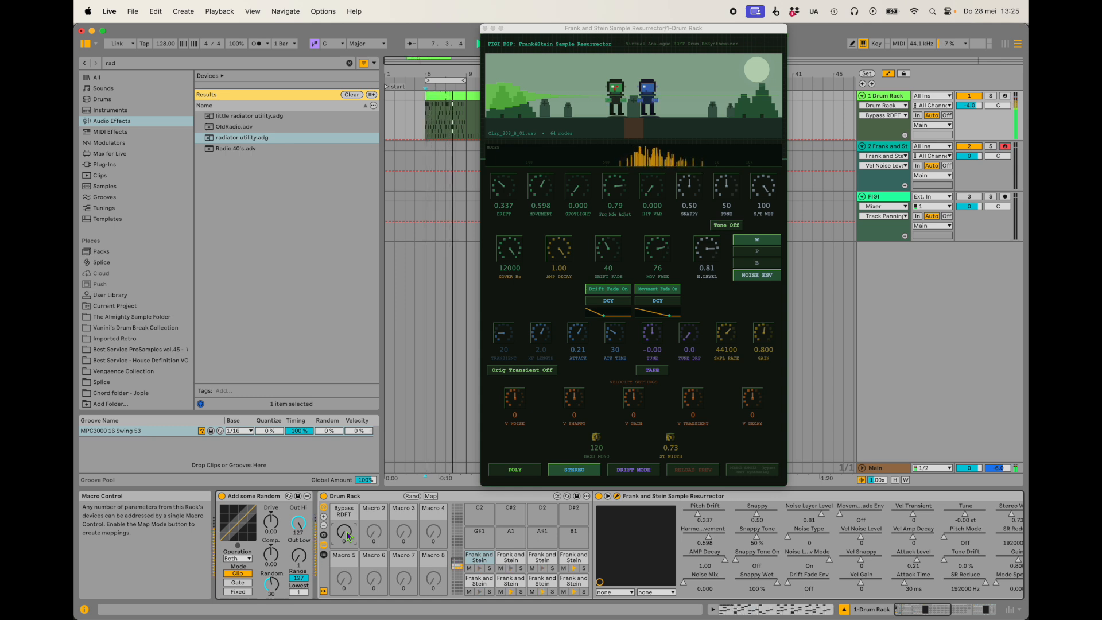
left_click_drag(346, 531, 346, 496)
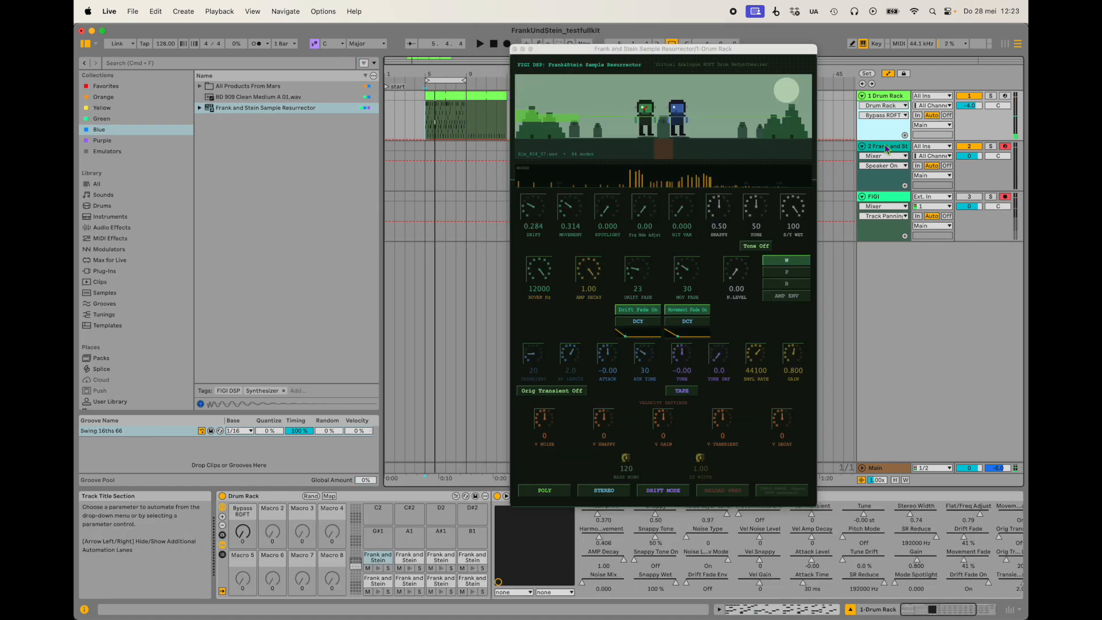
Load the BD 909 Clean Medium A 01.wav sample into the Sample Resurrector on the second track.
left_click(887, 148)
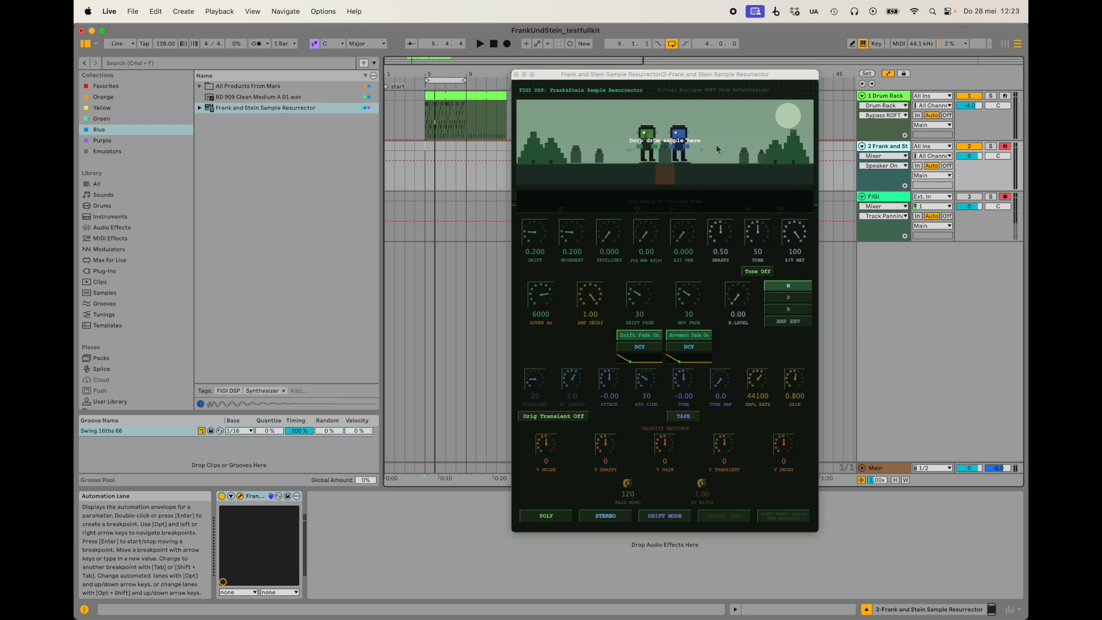
left_click(251, 97)
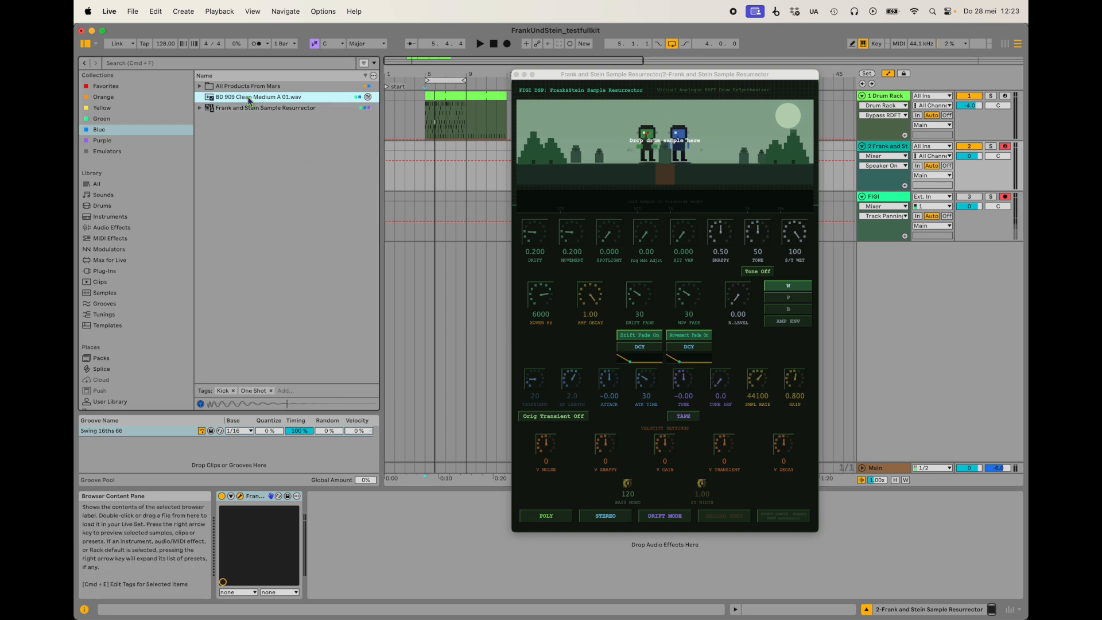
left_click_drag(220, 101, 637, 169)
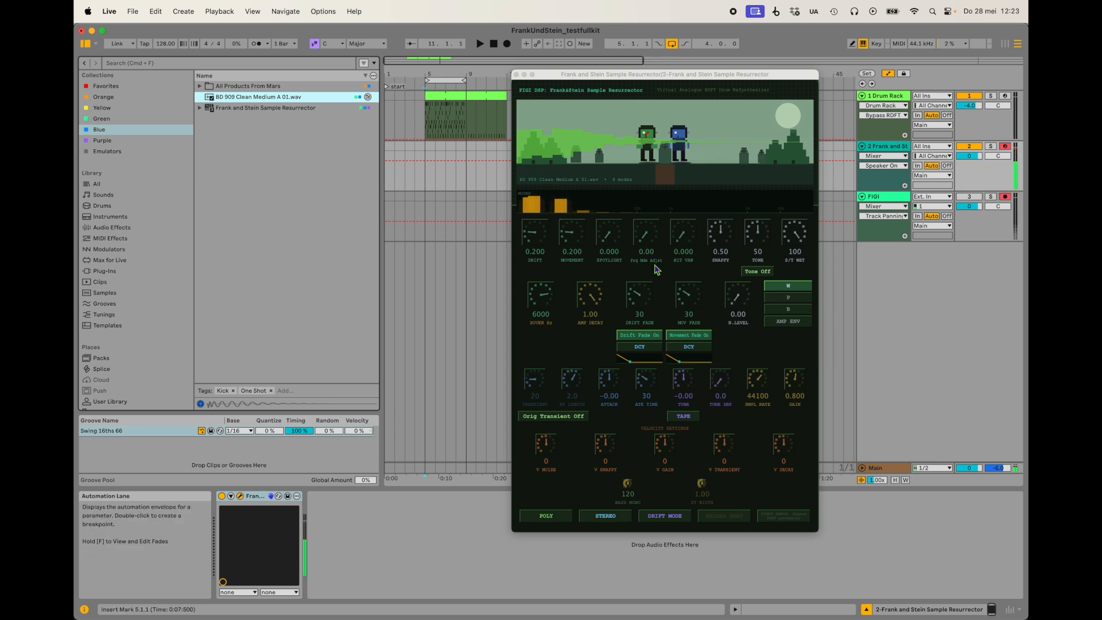
Raise Drift and Movement to 1.000, lower both to about 0.31, and audition the kick.
left_click_drag(533, 232, 583, 163)
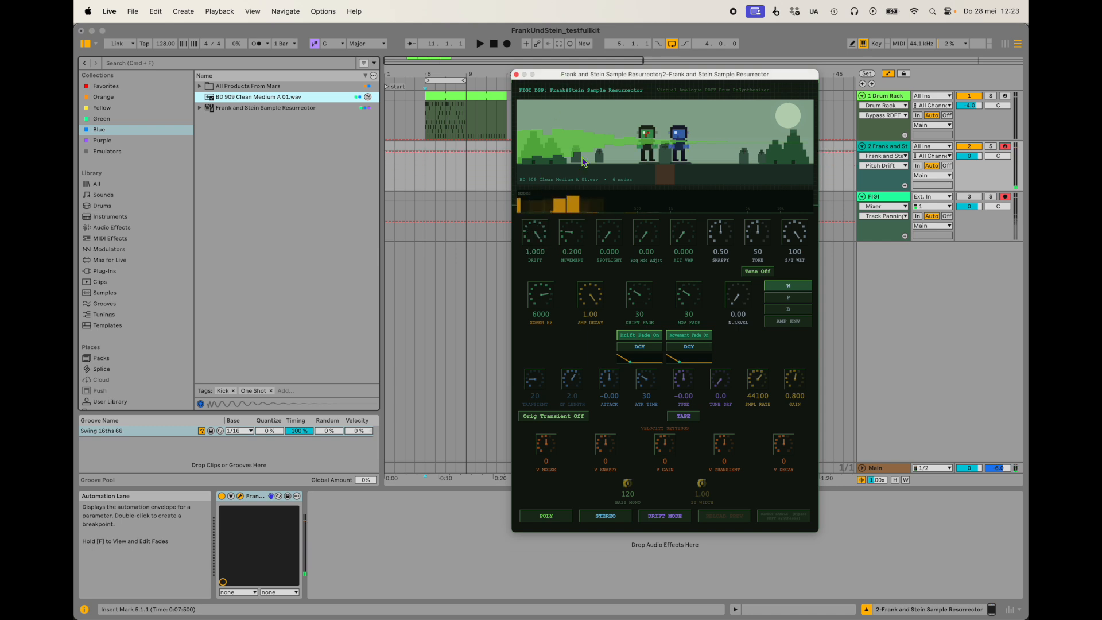
left_click_drag(572, 232, 614, 166)
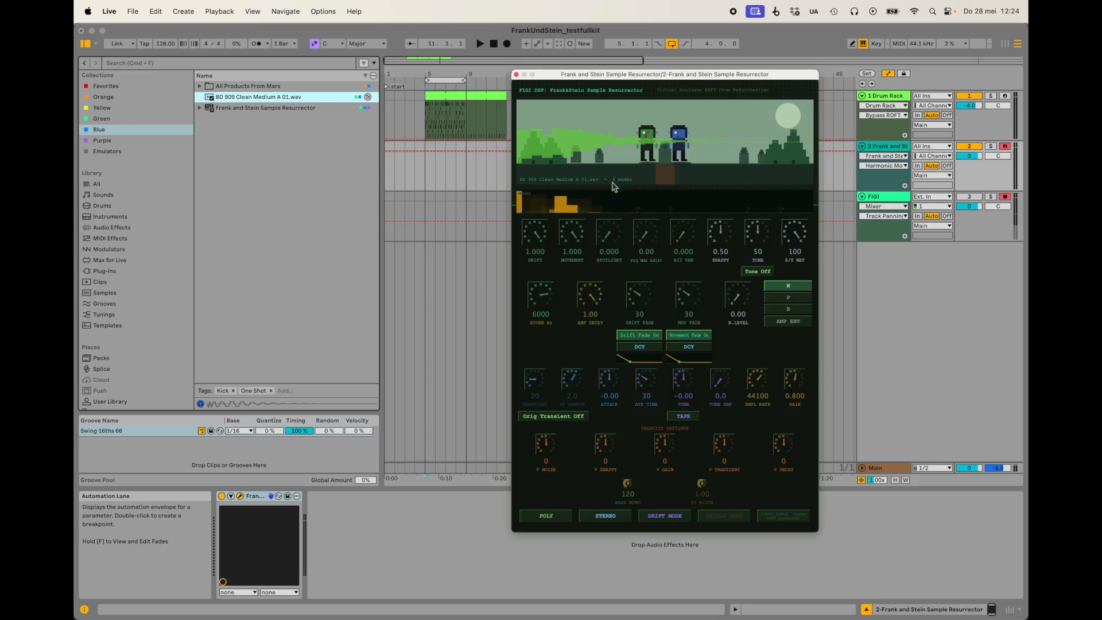
left_click_drag(538, 237, 537, 323)
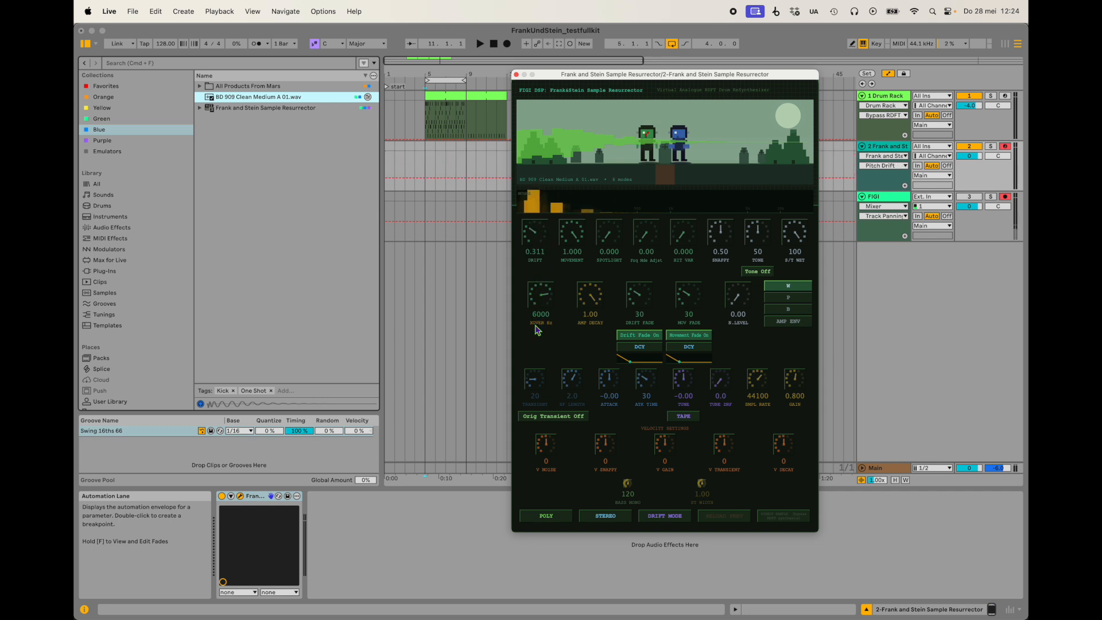
left_click_drag(578, 247, 578, 329)
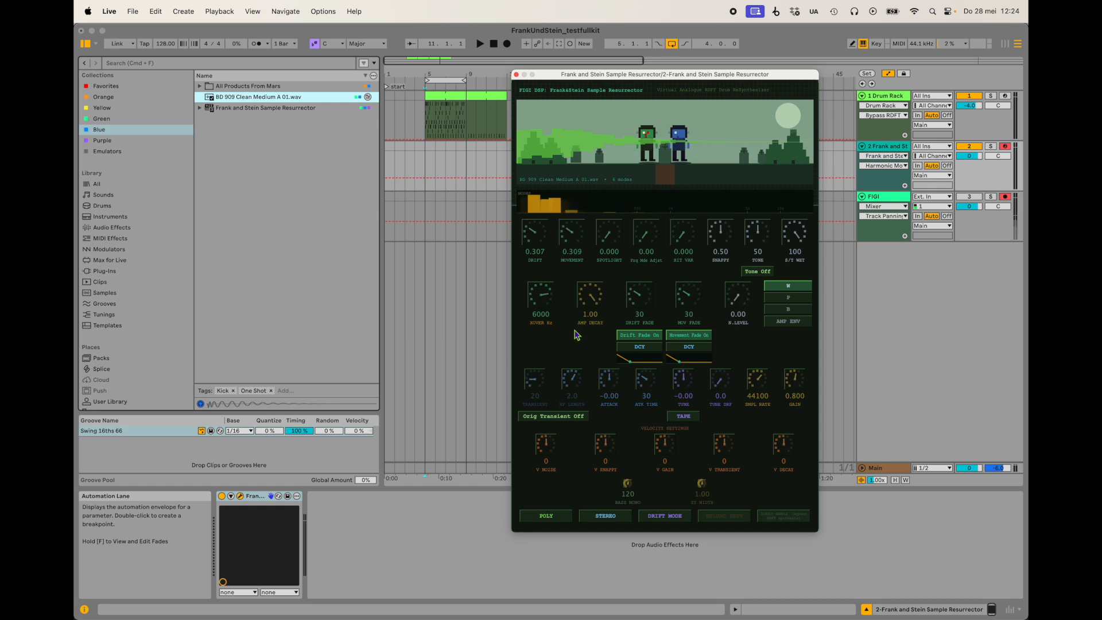
key("a")
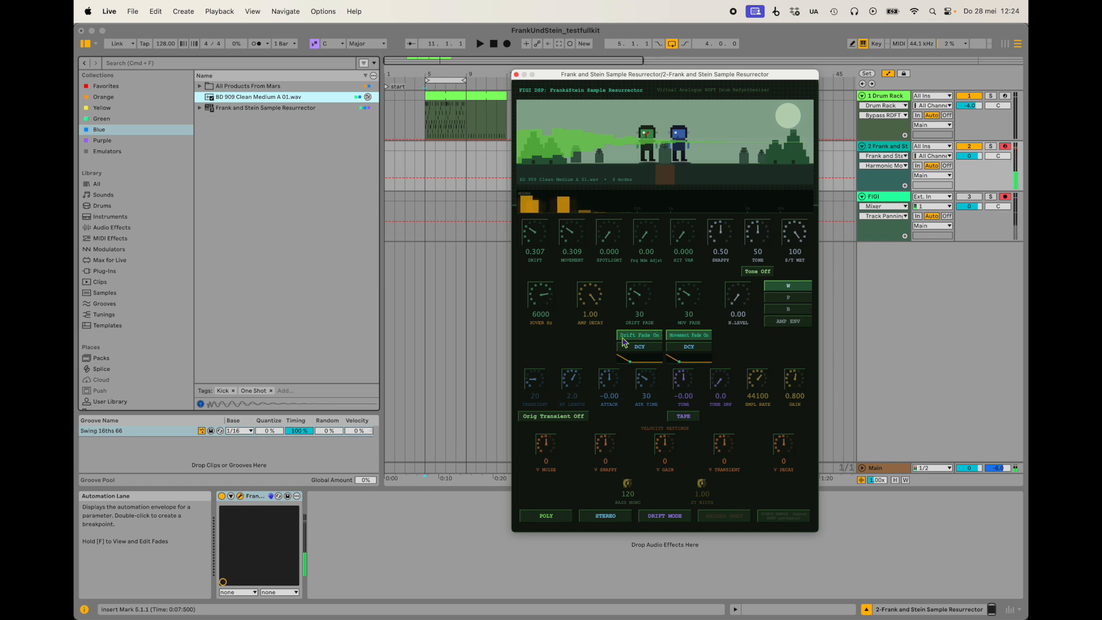
Audition the kick with Drift Fade and Movement Fade off and Drift and Movement at 1.000, and turn both fades back on.
left_click(648, 338)
left_click(689, 338)
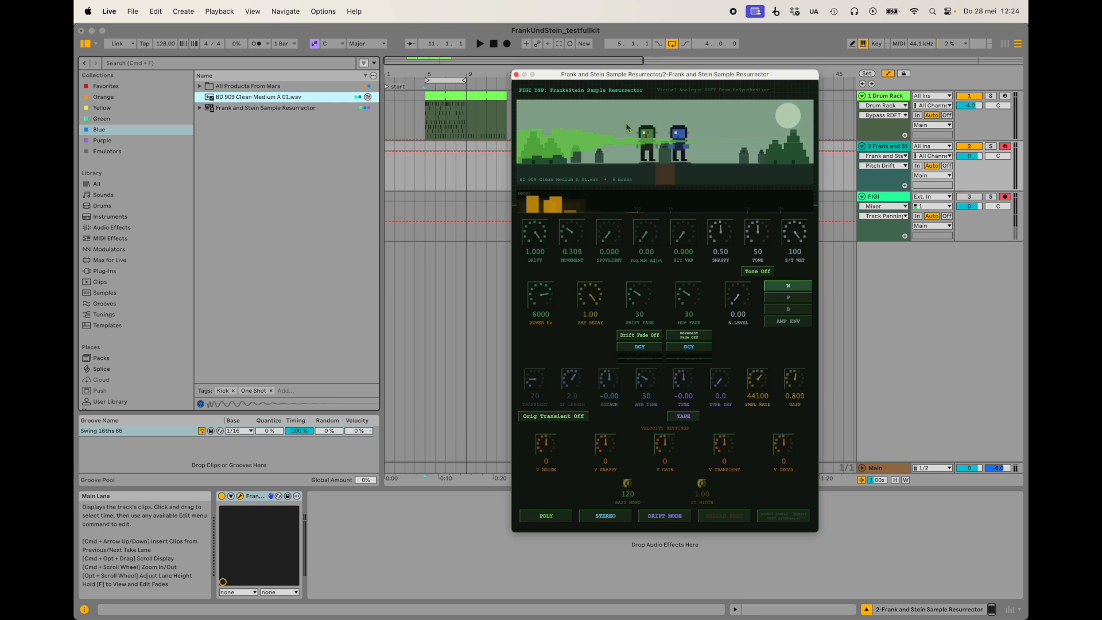
double_click(570, 241)
key("a")
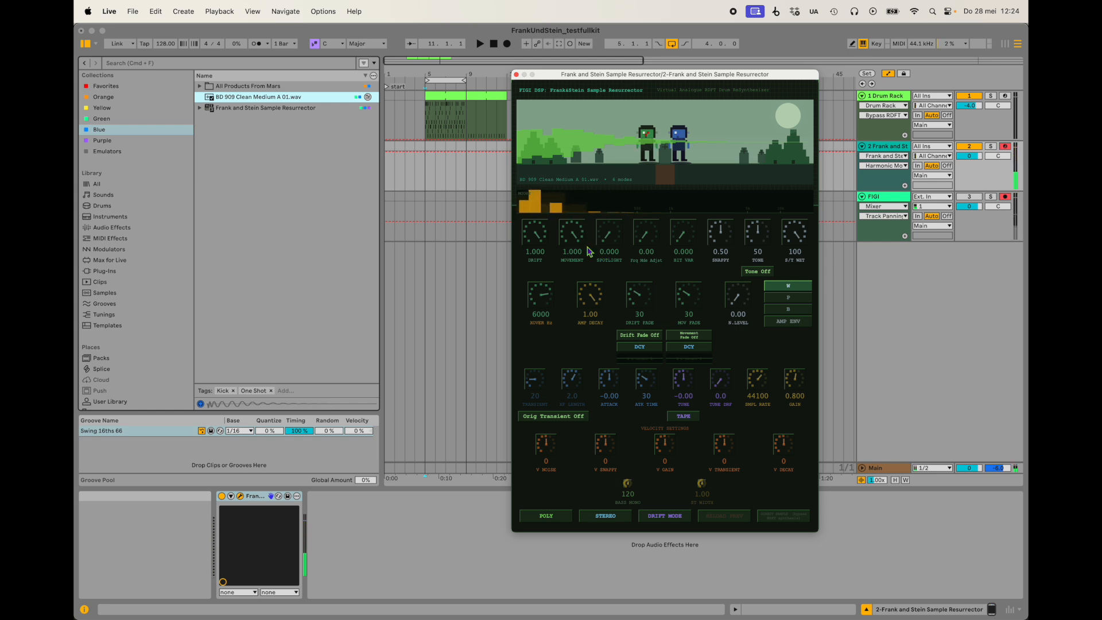
left_click(642, 338)
left_click(696, 336)
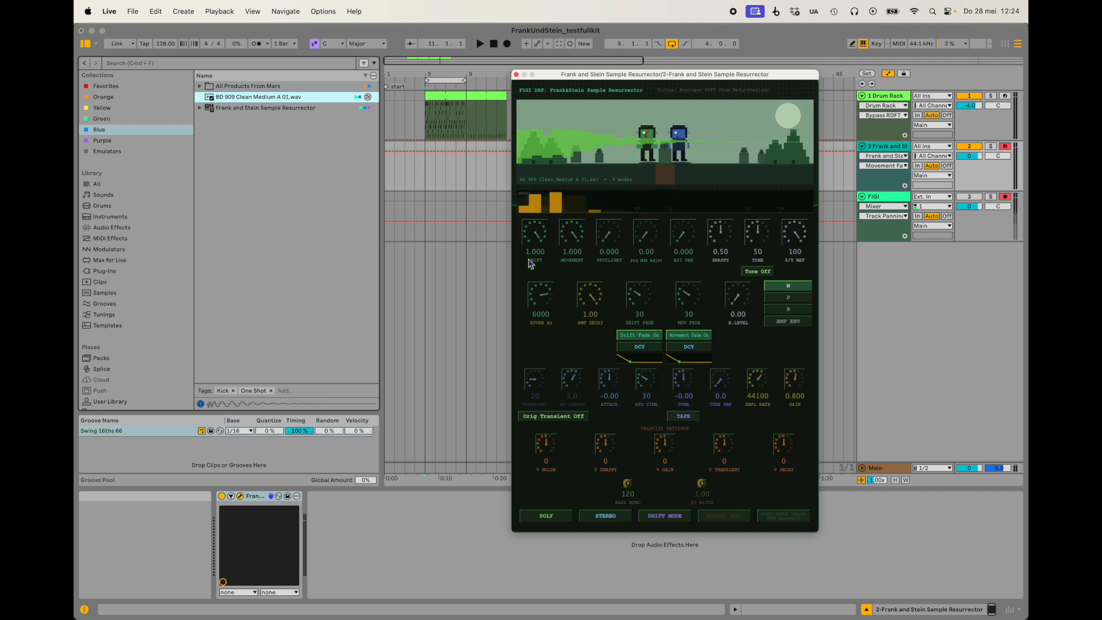
Set the frequency mode adjustment to freq, Drift to about 0.496 and Movement to about 0.521.
left_click_drag(539, 233, 537, 321)
left_click_drag(571, 232, 577, 319)
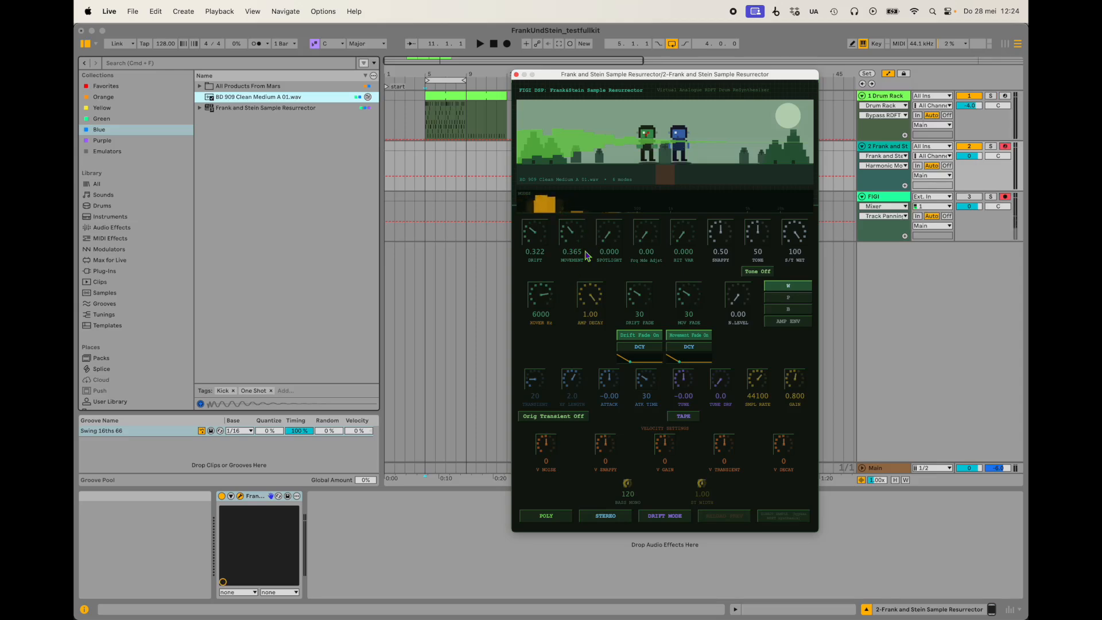
left_click_drag(649, 238, 669, 63)
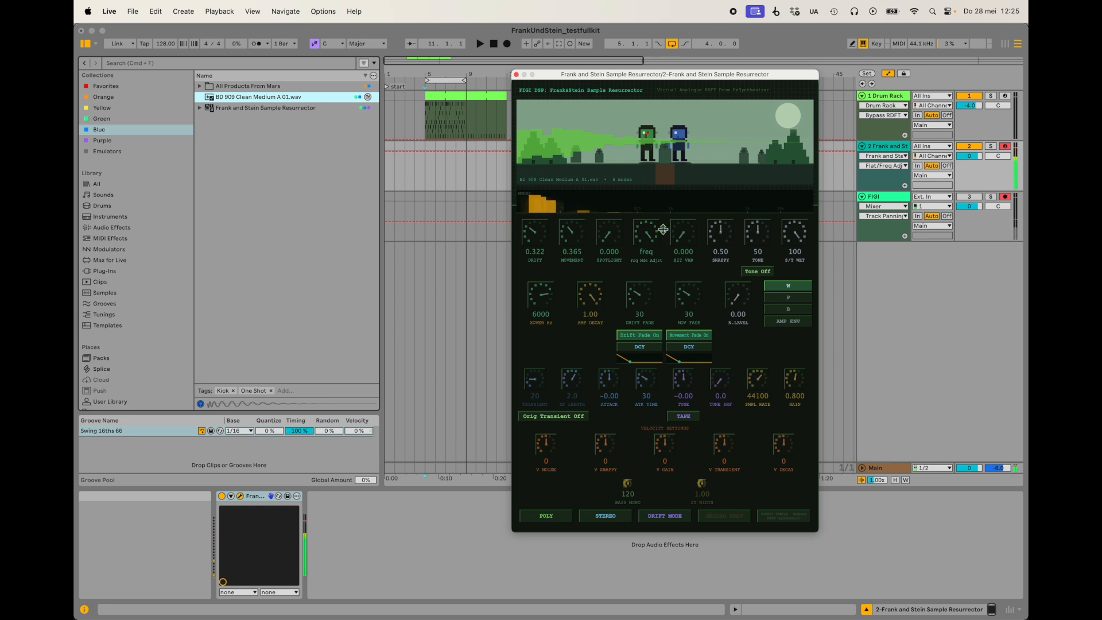
left_click_drag(575, 235, 541, 219)
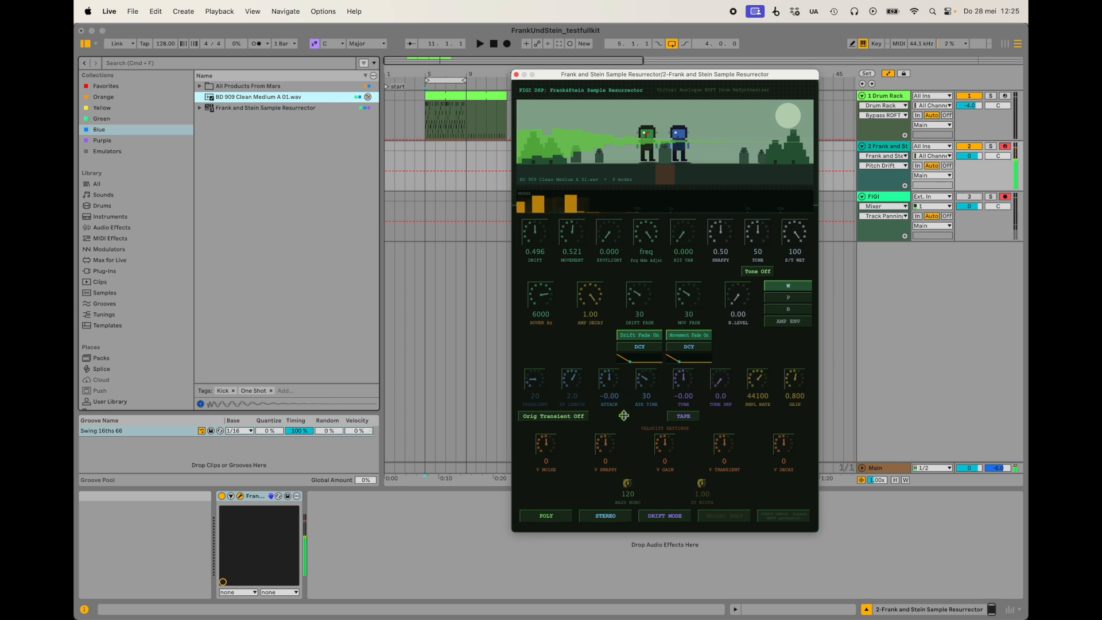
Turn on Orig Transient, set the transient to 36 ms, audition the kick, and turn Orig Transient off again.
left_click(565, 419)
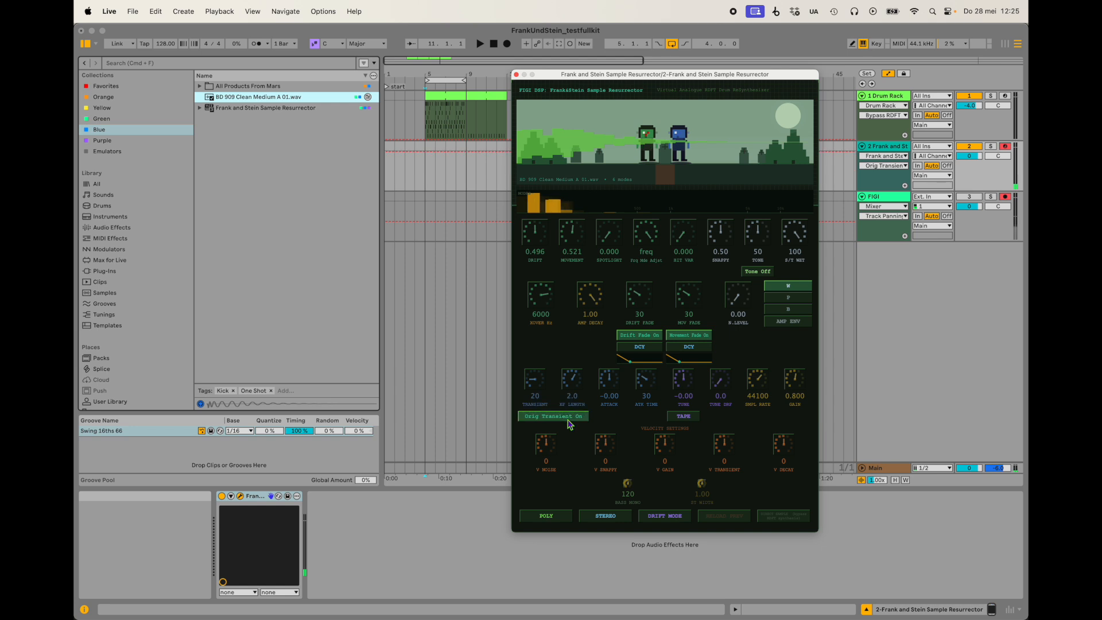
left_click_drag(548, 395, 536, 360)
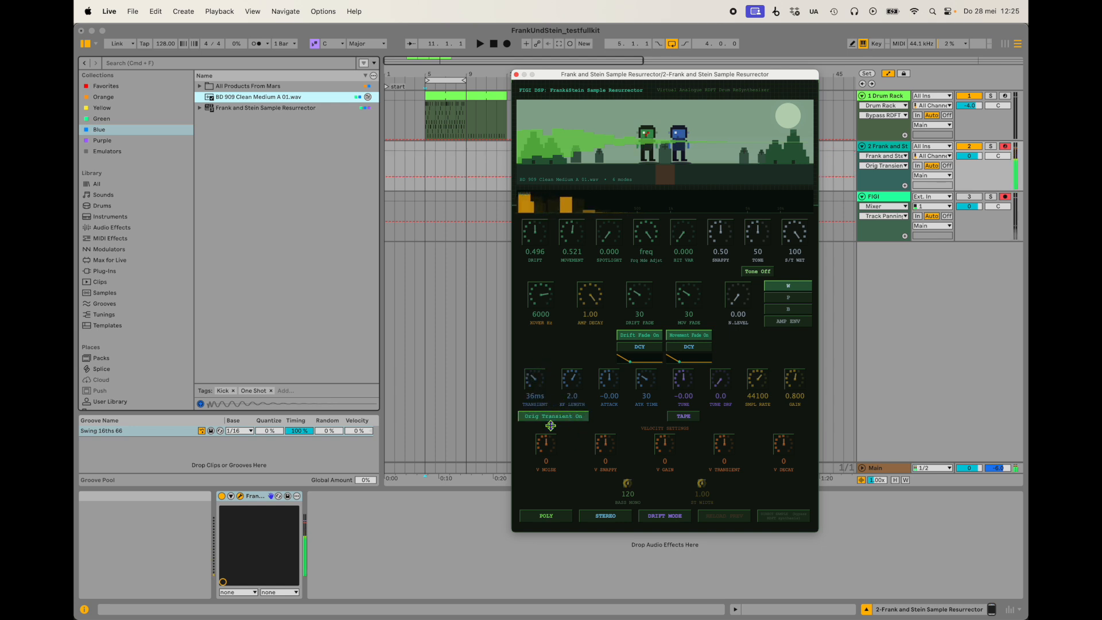
left_click(438, 426)
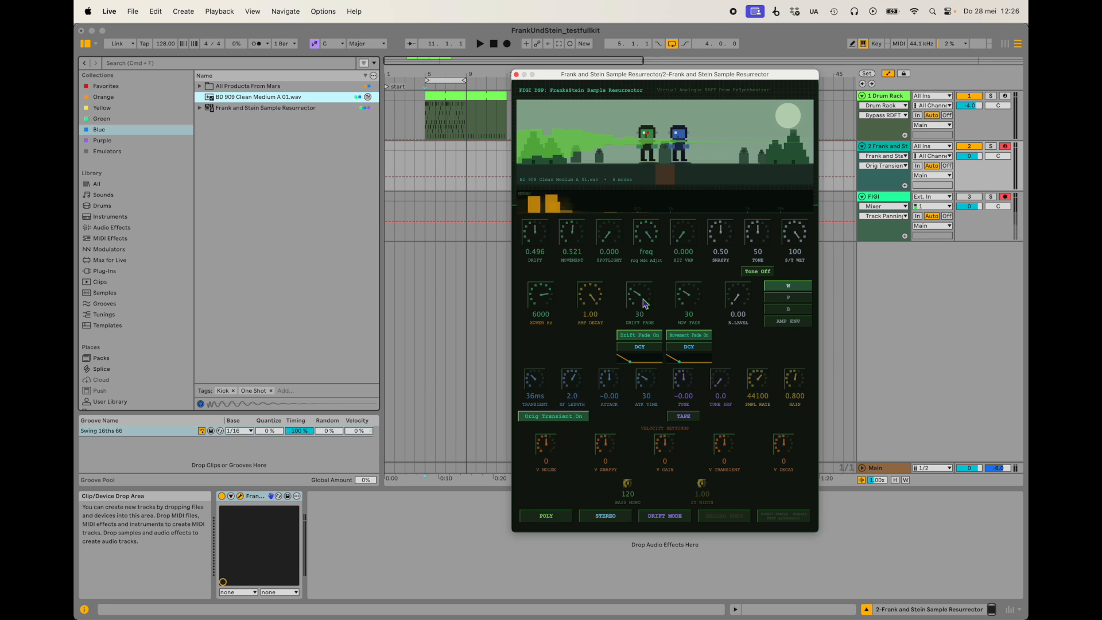
key("a")
left_click(573, 416)
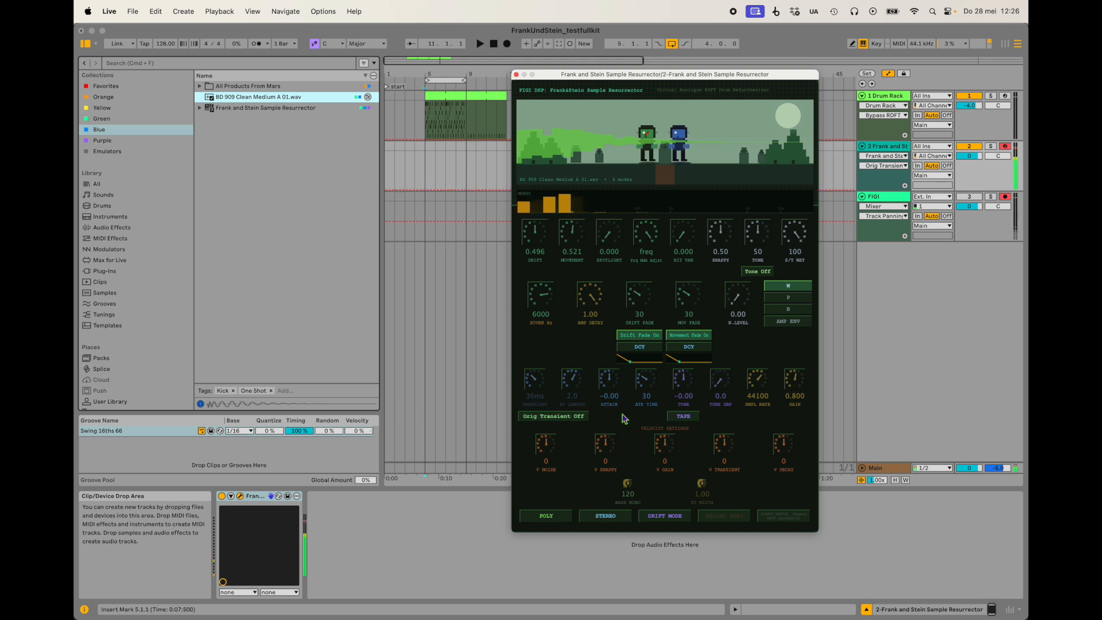
Try different tunings in TAPE and the alternative pitch mode, return to TAPE, and reset Tune to 0 st.
left_click(690, 416)
left_click(691, 418)
mouse_move(685, 382)
left_mouse_down()
mouse_move(690, 448)
mouse_move(683, 325)
mouse_move(689, 386)
left_mouse_up()
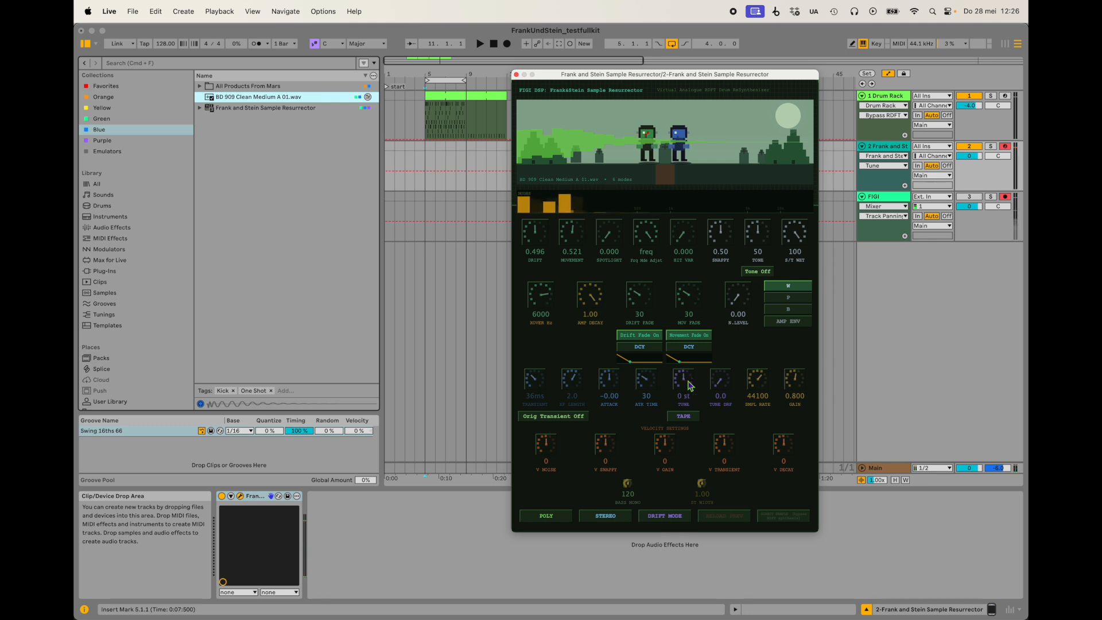
left_click(687, 417)
left_click_drag(689, 381, 679, 319)
left_click(684, 417)
double_click(685, 383)
Audition the kick with Tune Drift at 100%, and lower Tune Drift back to off.
left_click_drag(722, 387, 779, 213)
key("a")
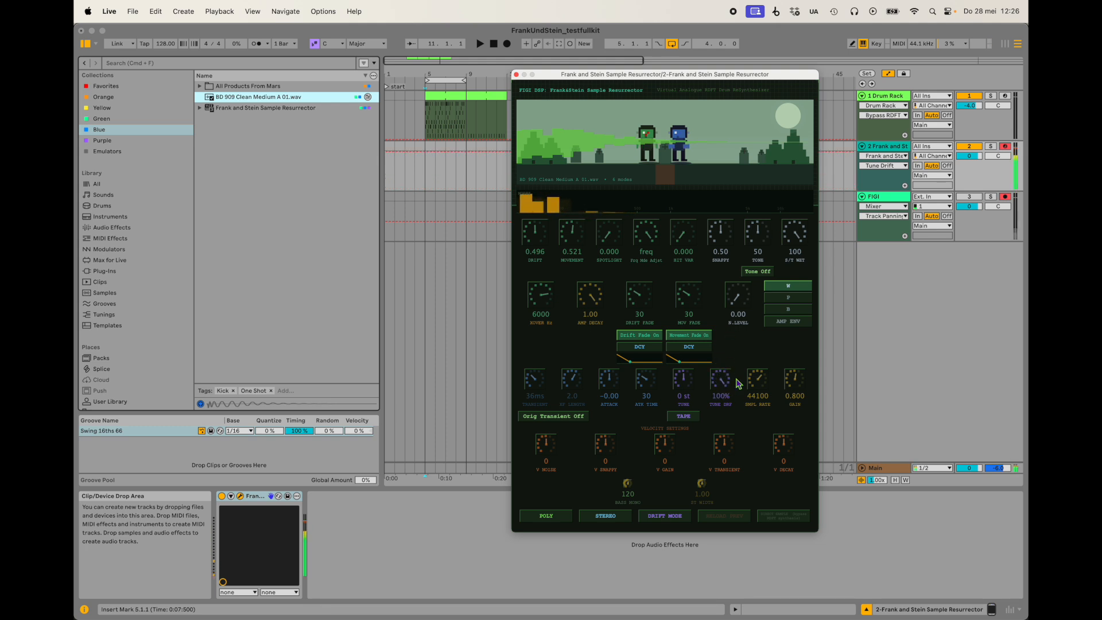
left_click_drag(720, 382, 711, 509)
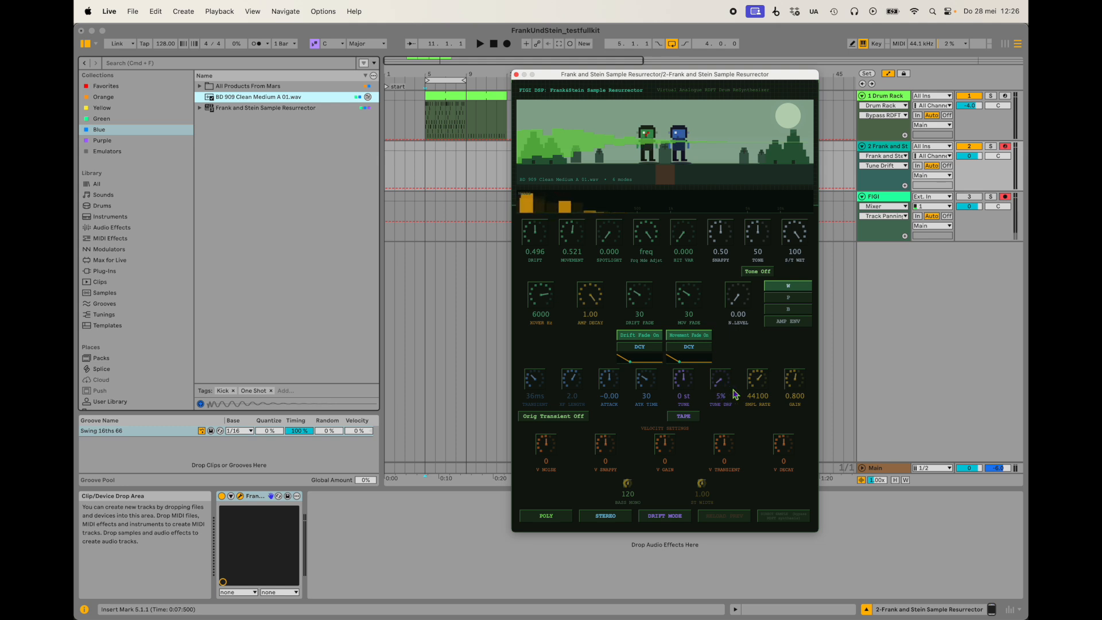
left_click_drag(716, 384, 714, 399)
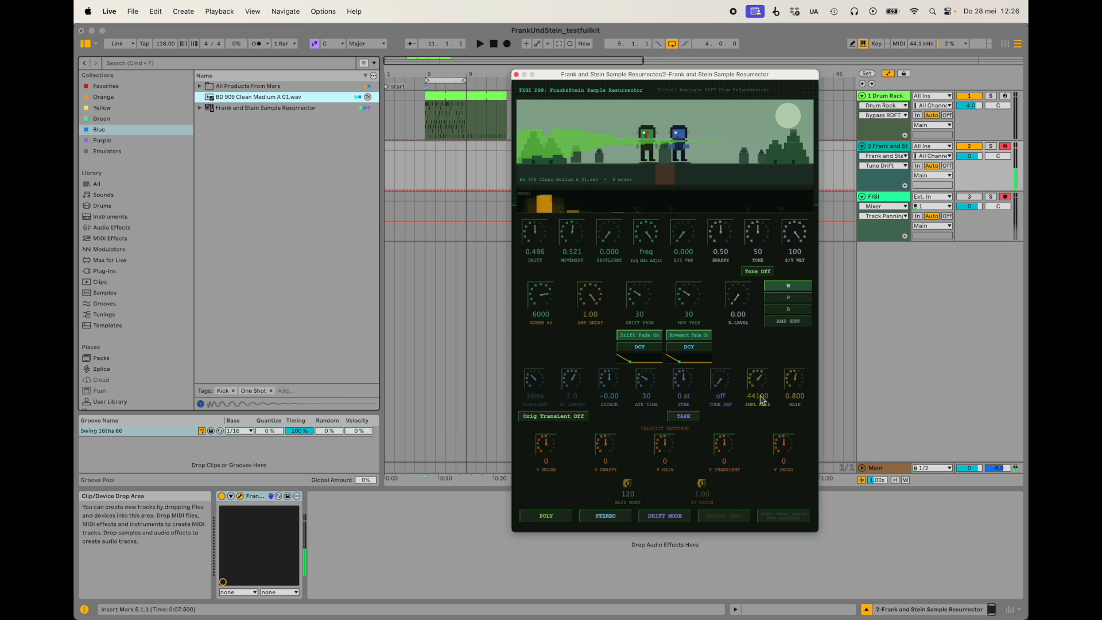
Lower the resurrected kick's sample rate to 38.7k.
mouse_move(757, 381)
left_mouse_down()
mouse_move(756, 457)
mouse_move(736, 375)
mouse_move(739, 386)
left_mouse_up()
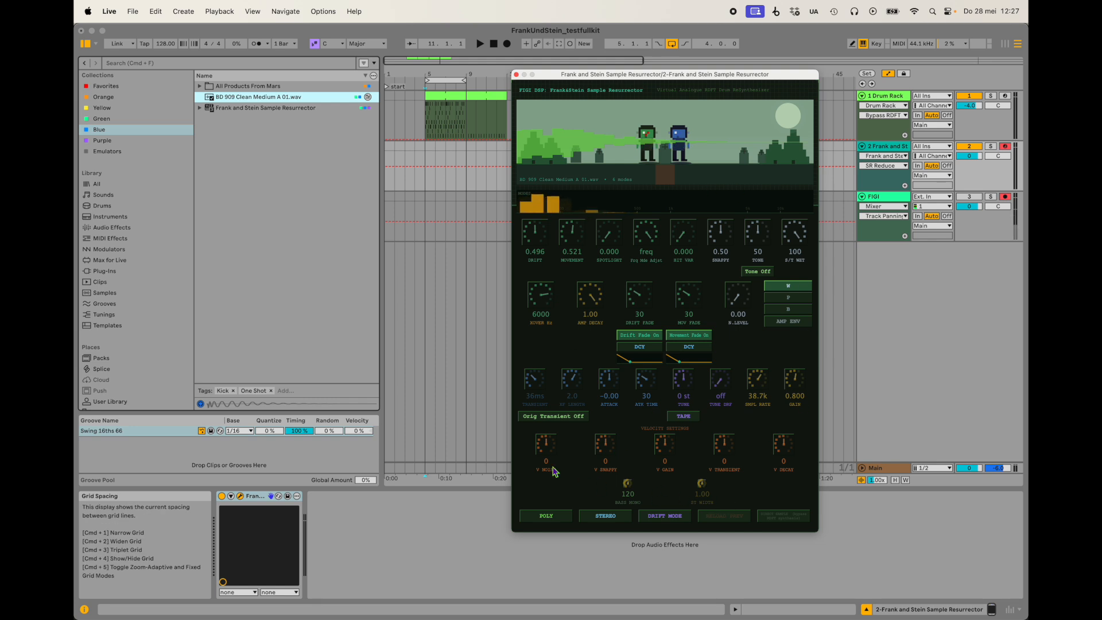
Reset the kick's sample rate to Full and compare mono and poly playback, ending in MONO.
left_click(546, 519)
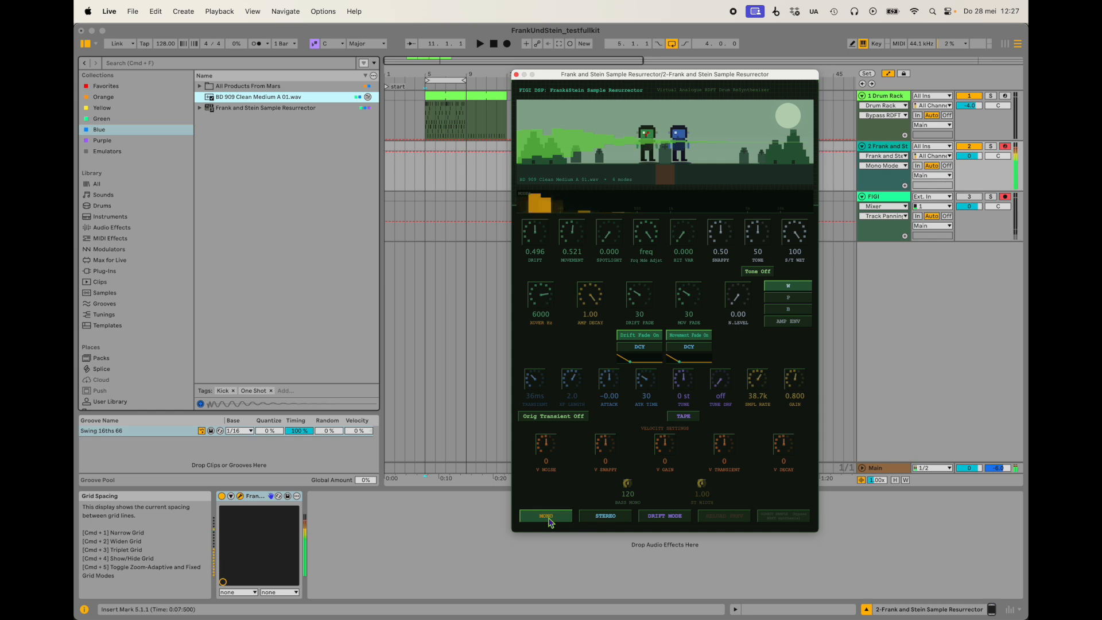
double_click(756, 384)
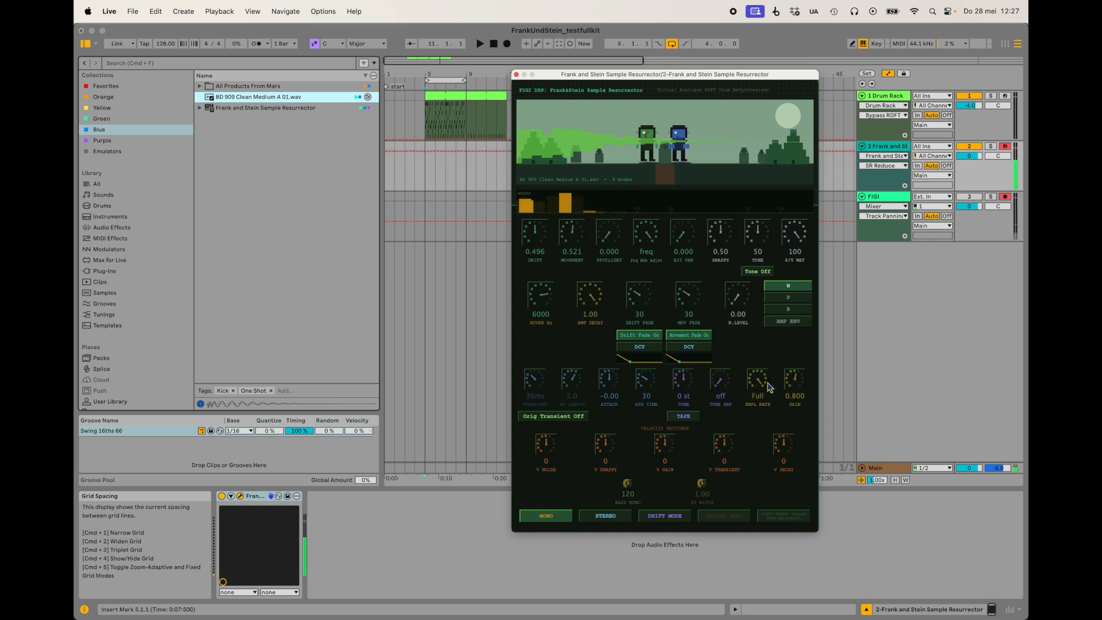
left_click(552, 520)
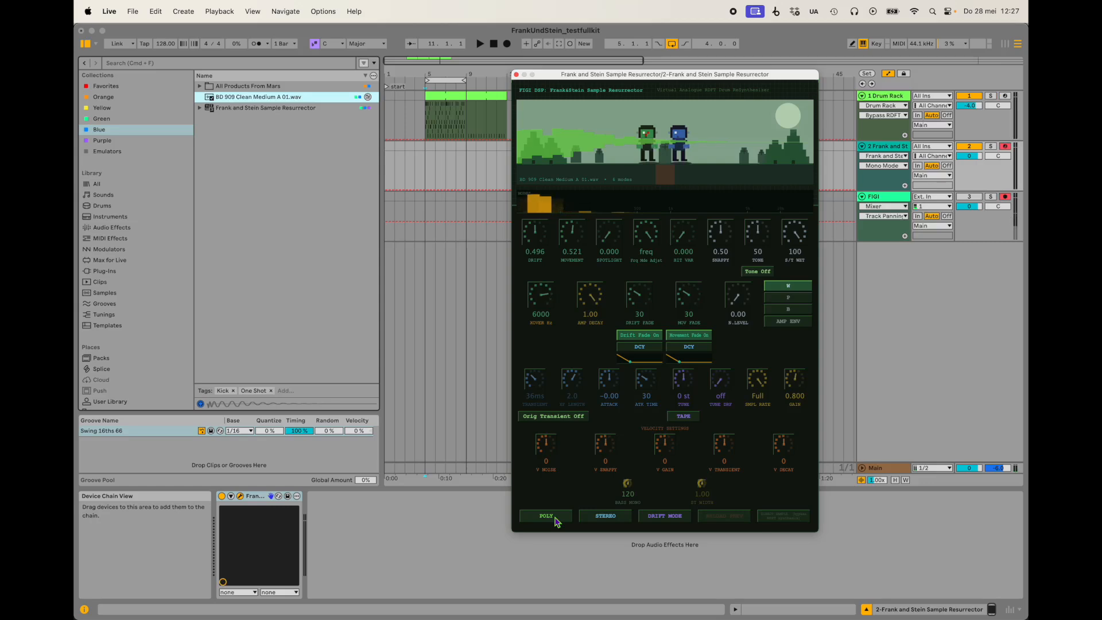
left_click(555, 518)
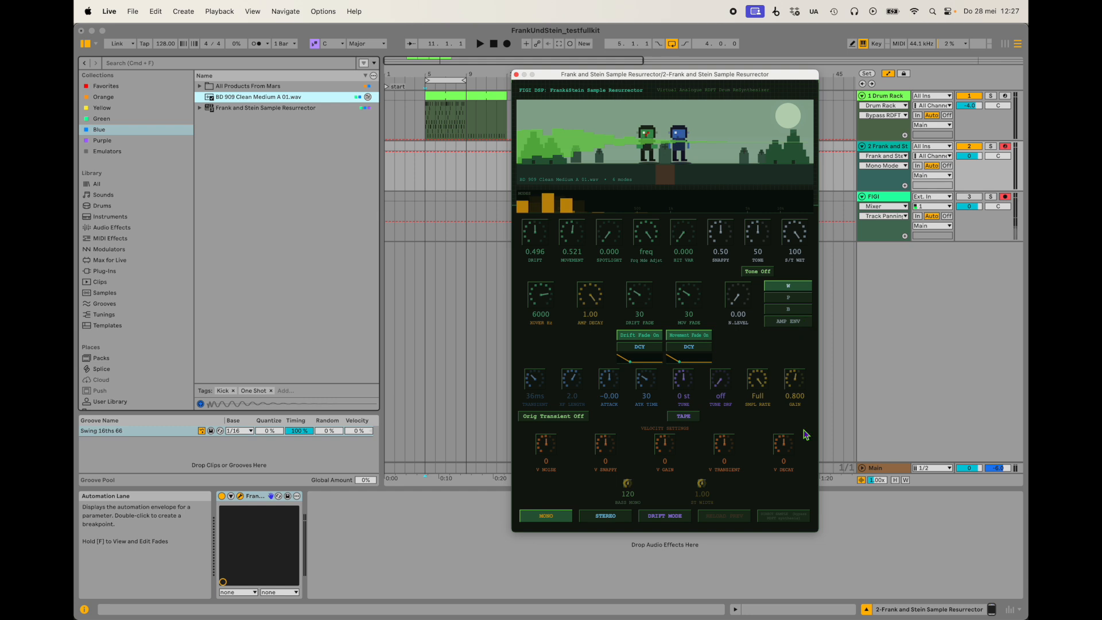
Enable stereo, set the Bass Mono frequency to 225 Hz, and disable stereo again.
left_click(607, 518)
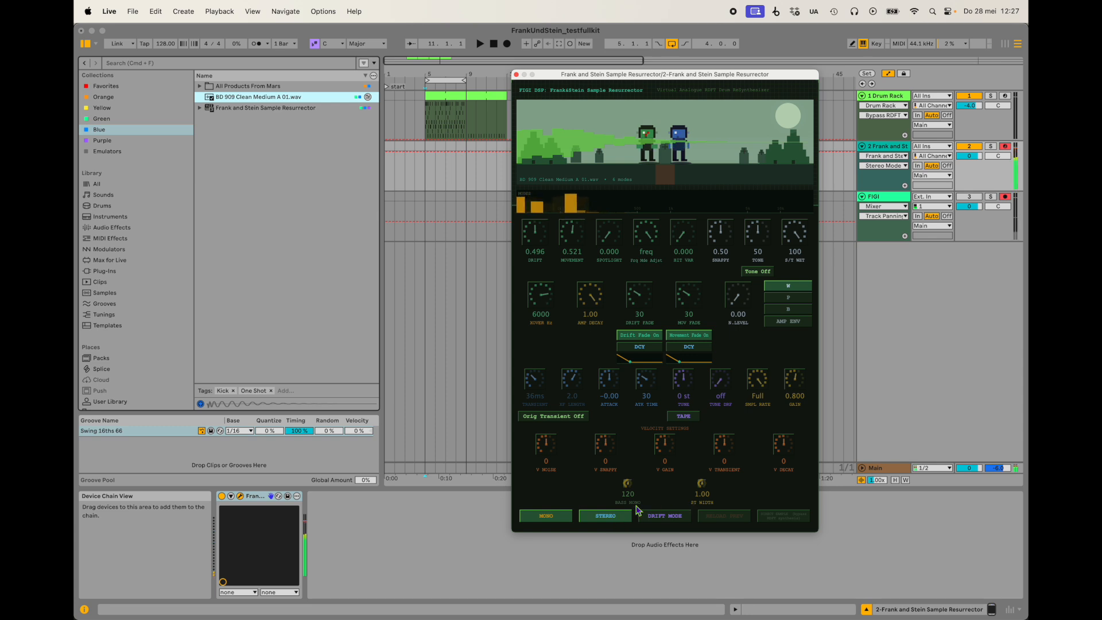
left_click_drag(628, 499, 637, 467)
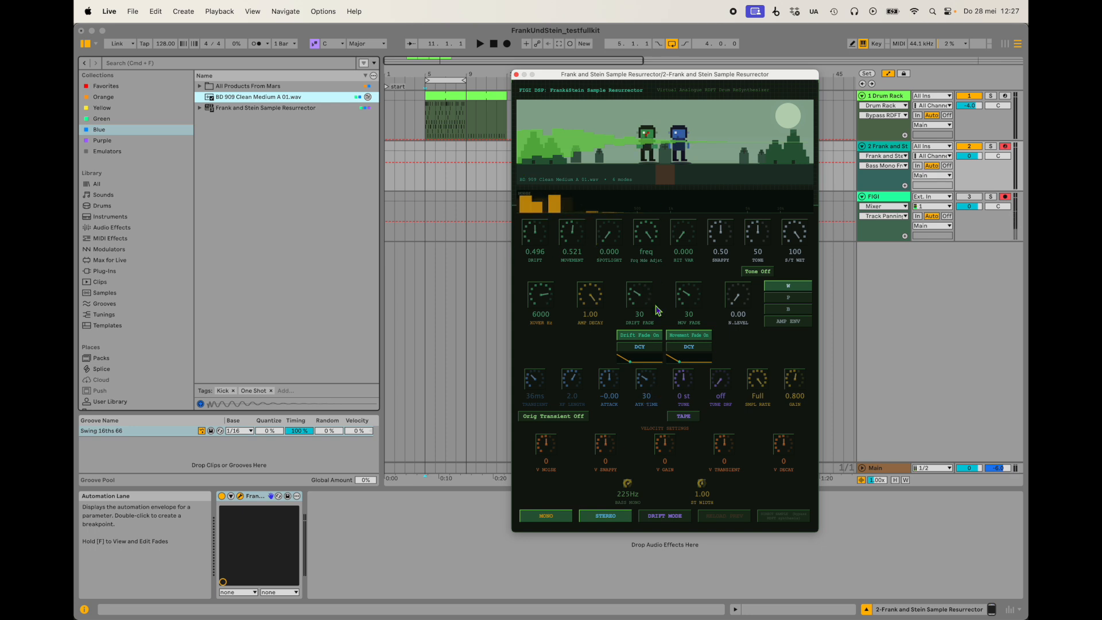
left_click(621, 518)
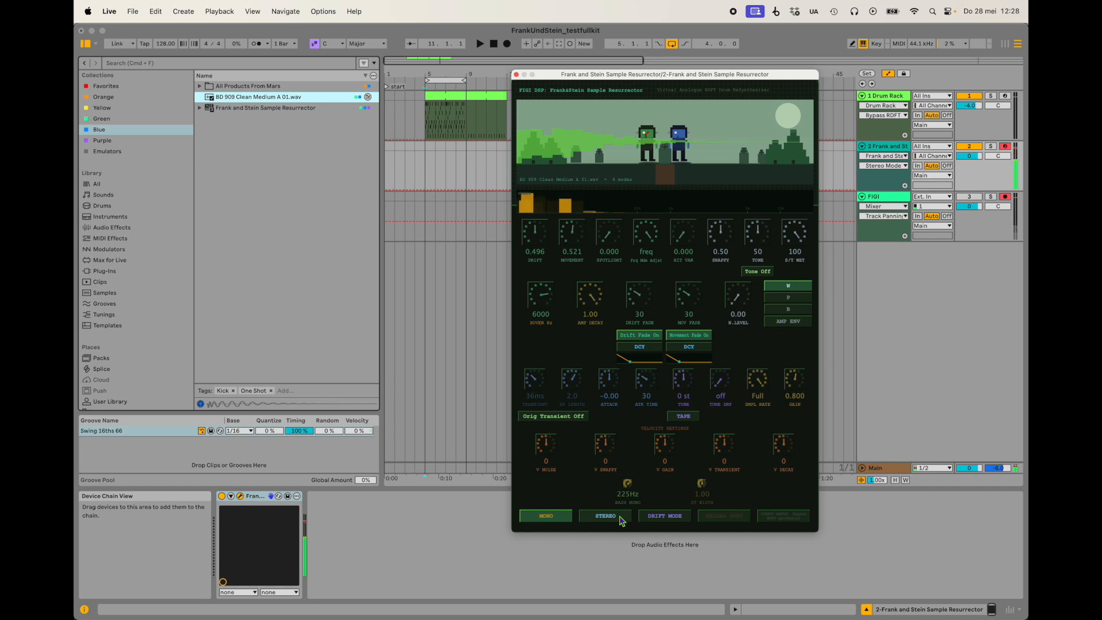
Compare Scramble Mode with Drift Mode on the kick and return to Drift Mode.
left_click(675, 520)
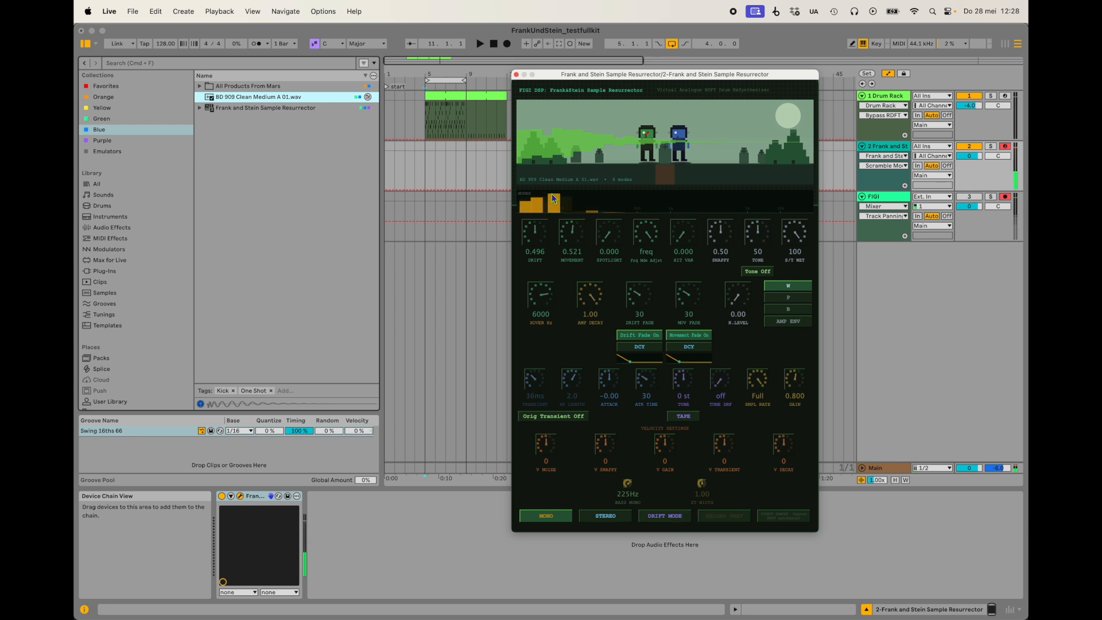
left_click(678, 519)
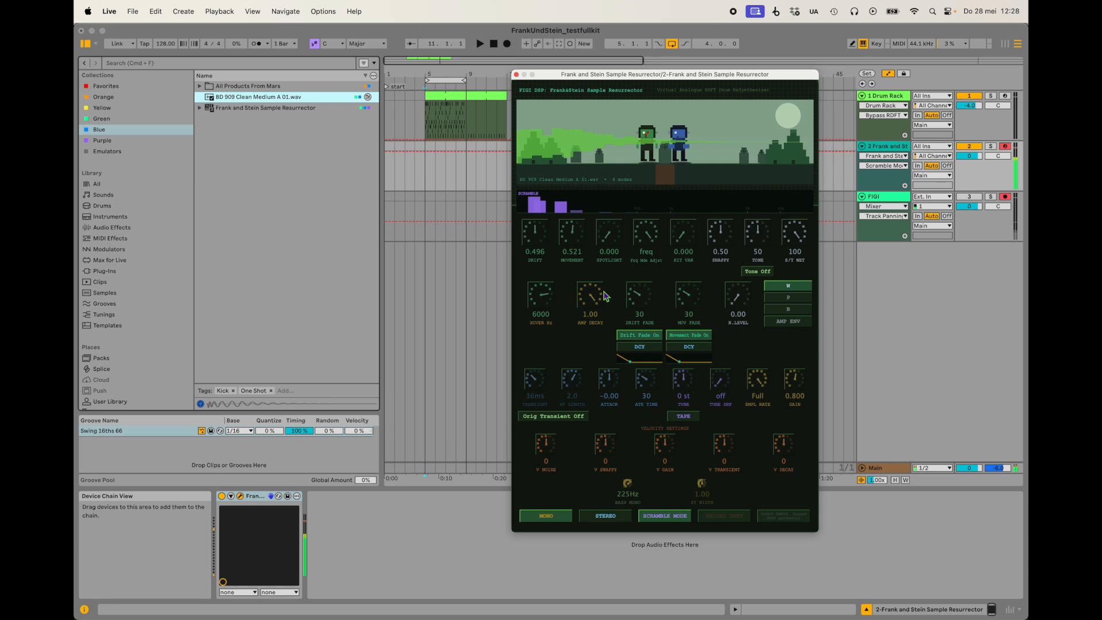
left_click(669, 516)
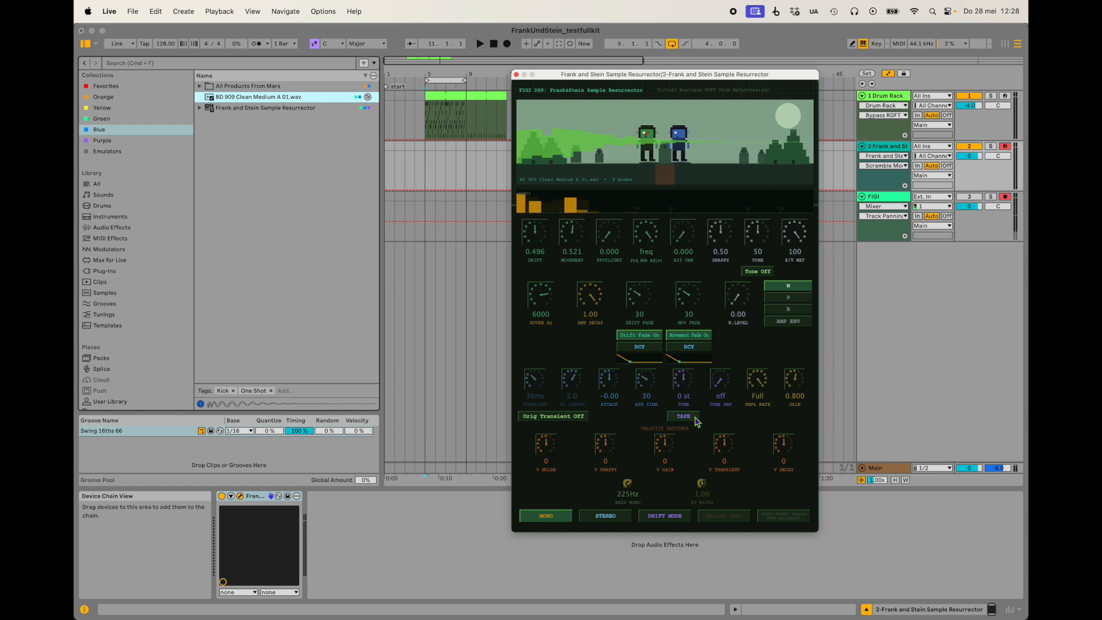
Try a 15% Attack boost on the kick, return Attack to neutral, and try Snappy at 22% snap.
left_click_drag(619, 390, 616, 381)
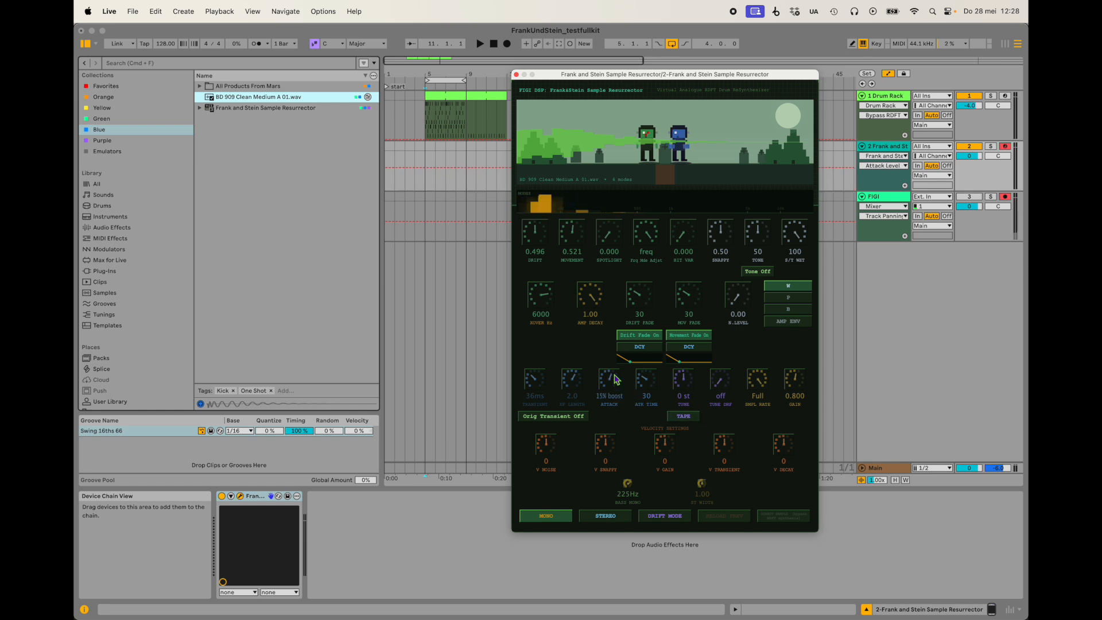
mouse_move(615, 378)
left_mouse_down()
mouse_move(615, 325)
mouse_move(630, 457)
mouse_move(612, 376)
mouse_move(611, 386)
left_mouse_up()
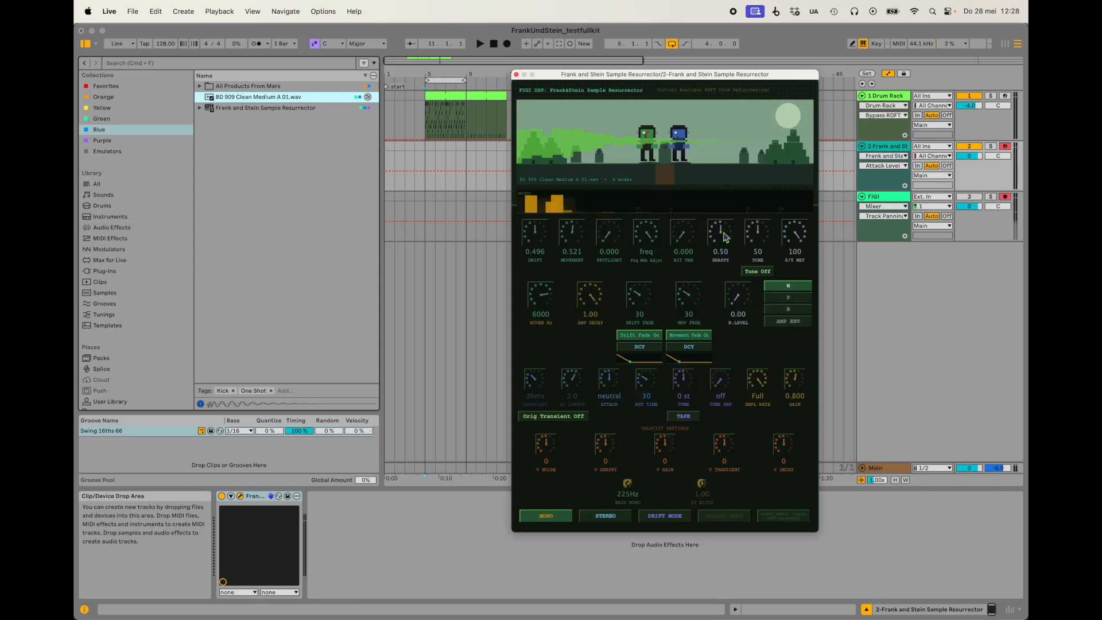
mouse_move(725, 241)
left_mouse_down()
mouse_move(732, 220)
mouse_move(724, 235)
left_mouse_up()
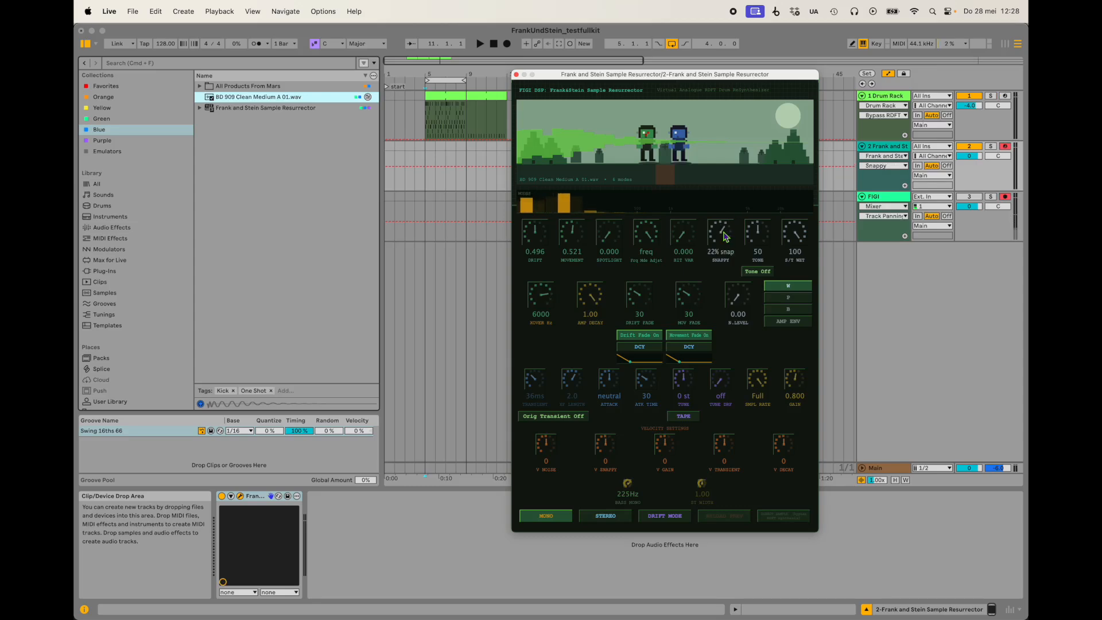
Search All Products From Mars for "sd" and load SD 909 Clean C 09.wav into the Sample Resurrector.
double_click(229, 86)
left_click(195, 64)
type("sd")
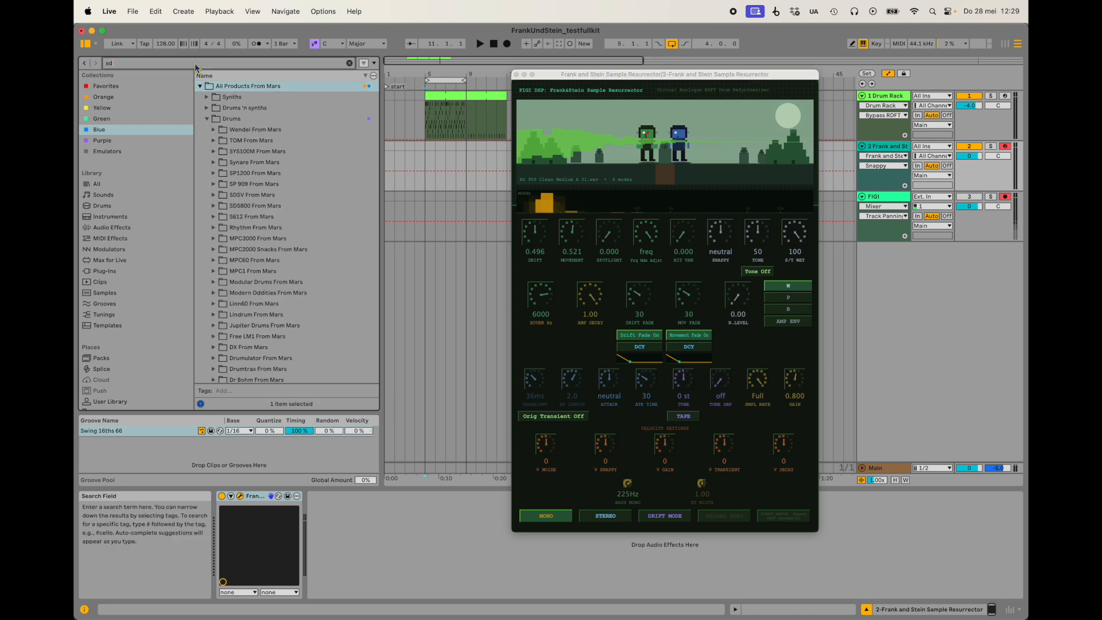
left_click(279, 276)
scroll(293, 338, "down", 10)
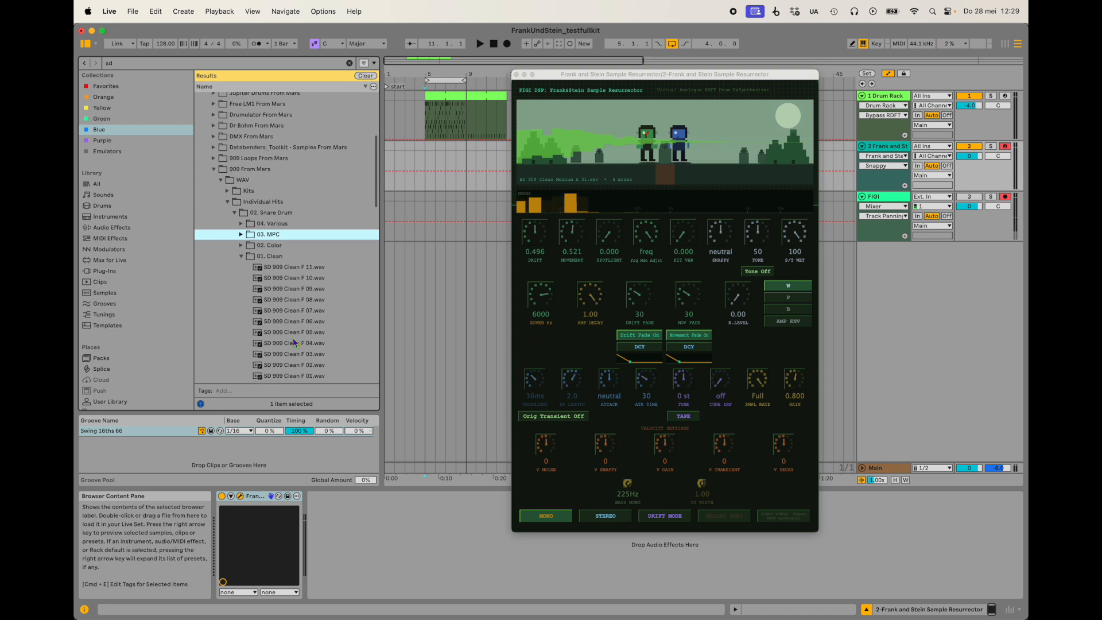
left_click(300, 288)
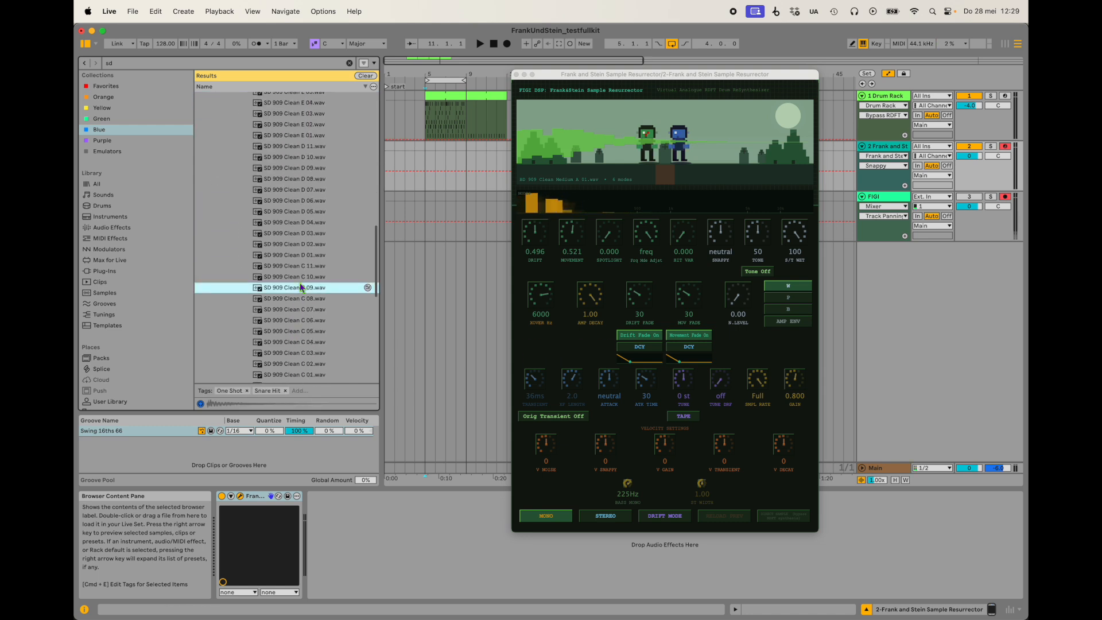
left_click_drag(272, 291, 665, 155)
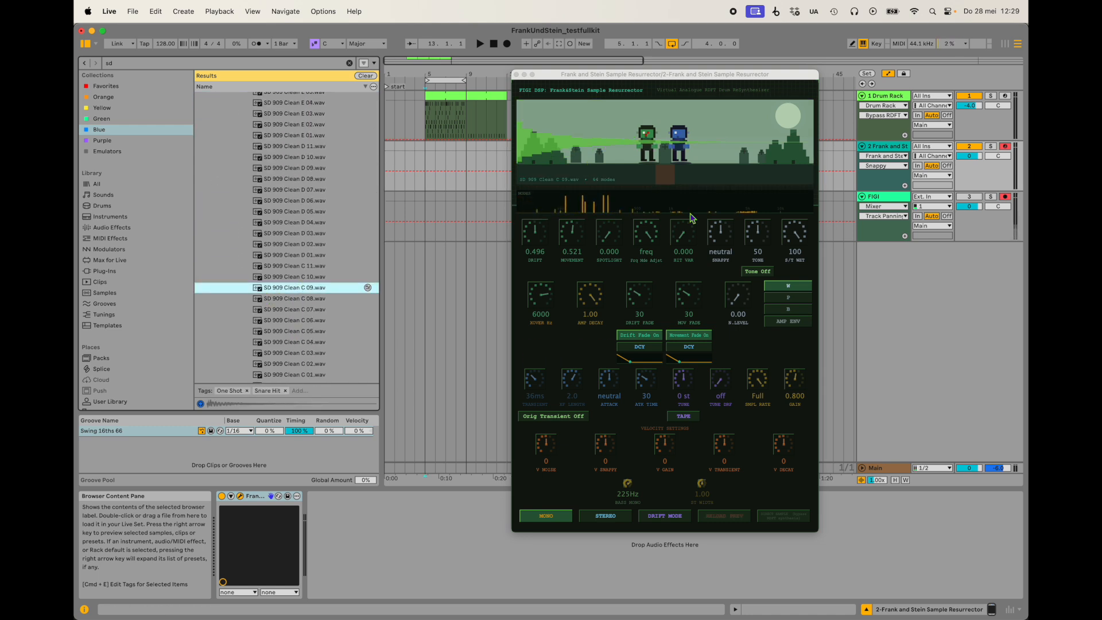
Try the snare with Snappy at 100% snap and at 100% res, and set the S/T wet amount to 50%.
left_click_drag(732, 248, 724, 170)
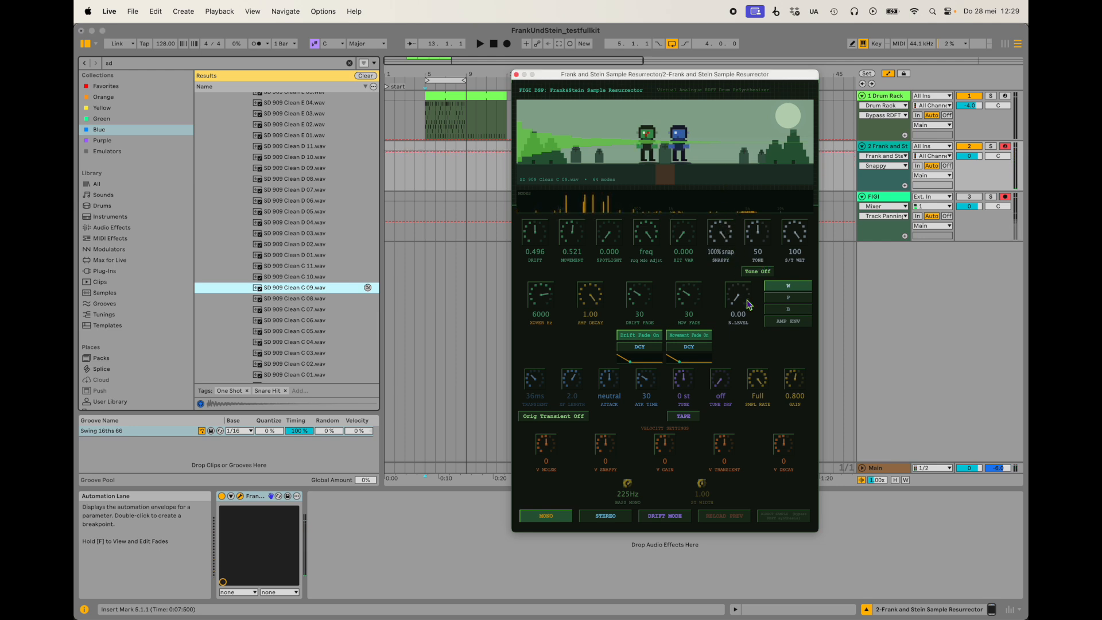
left_click_drag(724, 231, 746, 401)
left_click_drag(803, 248, 796, 303)
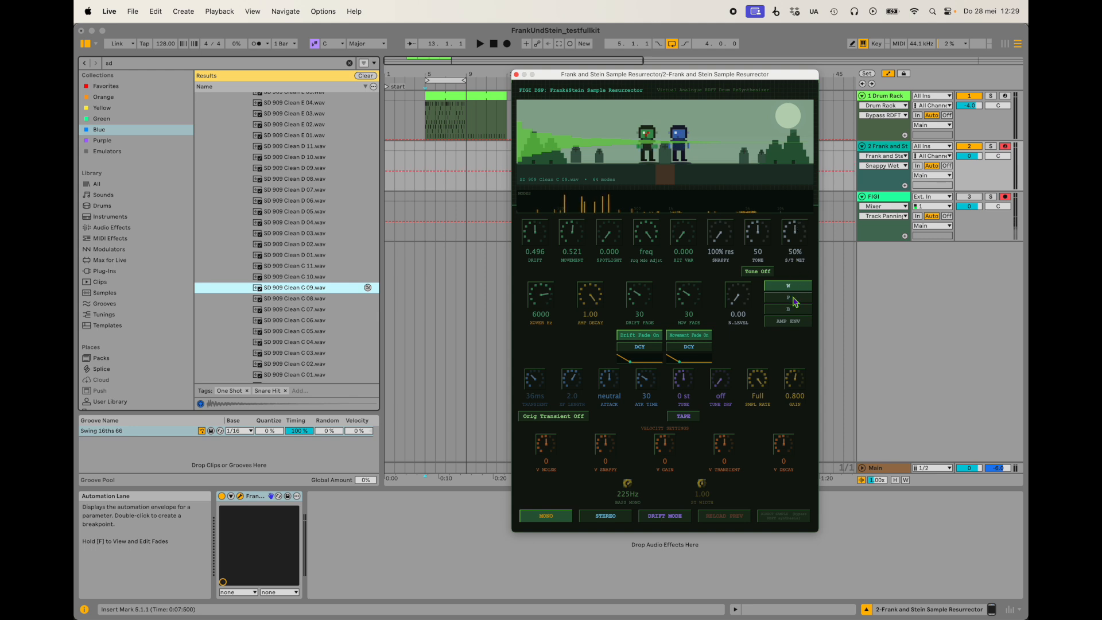
Turn on the Snappy Tone at 85% and try Snappy at 18% snap before setting it to 56% res.
left_click_drag(727, 245, 710, 106)
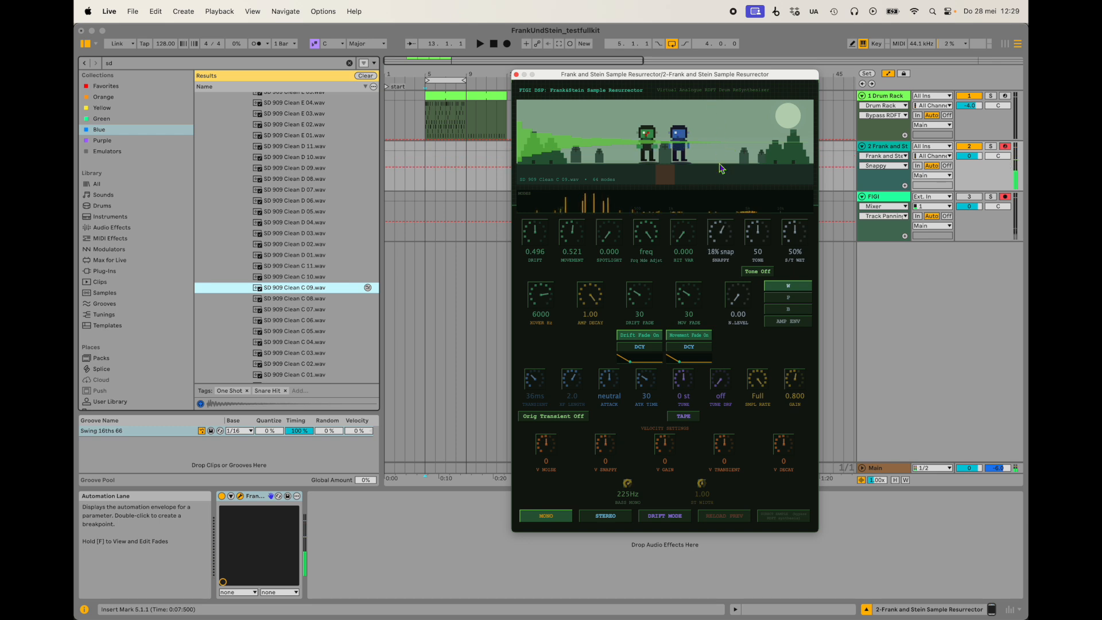
left_click(755, 273)
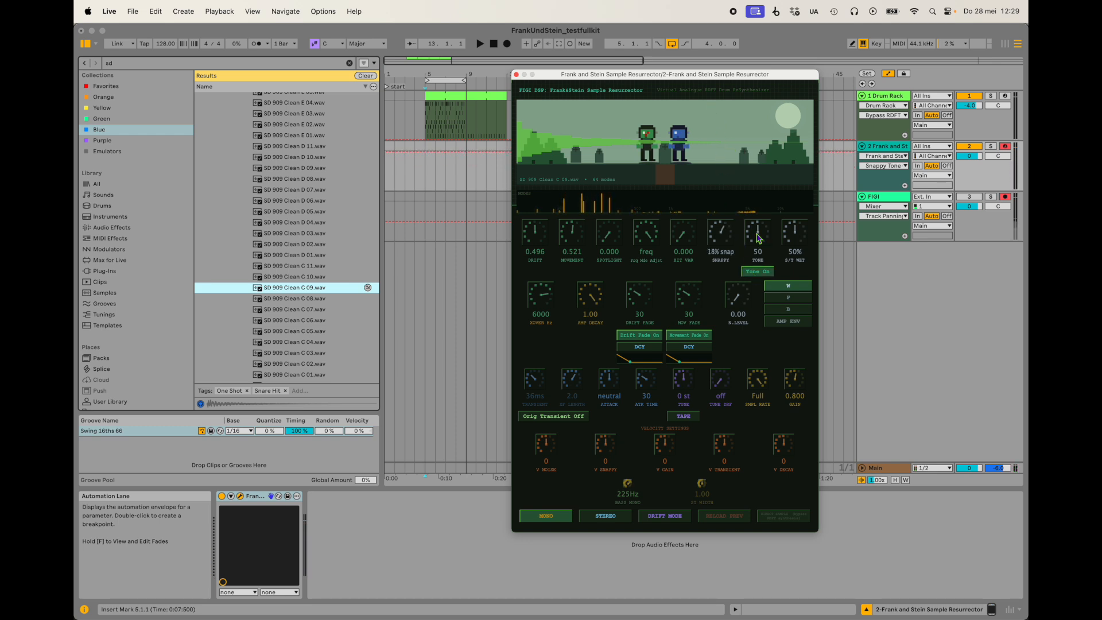
left_click_drag(758, 238, 724, 204)
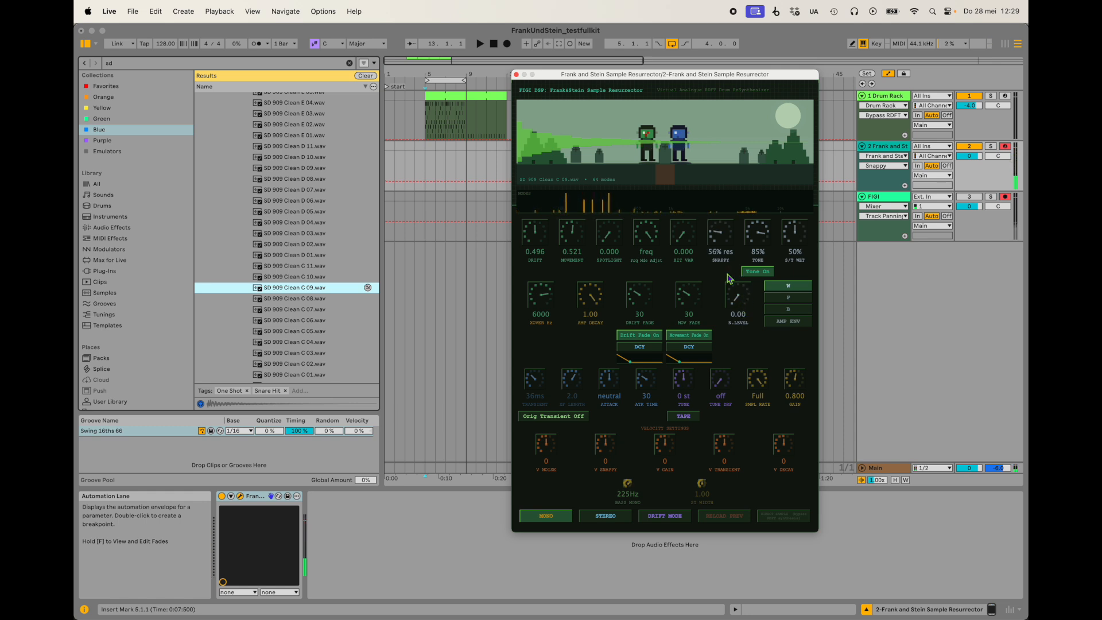
Compare NOISE ENV and AMP ENV with N.Level at 100%, and lower N.Level to 24% in AMP ENV.
left_click(790, 326)
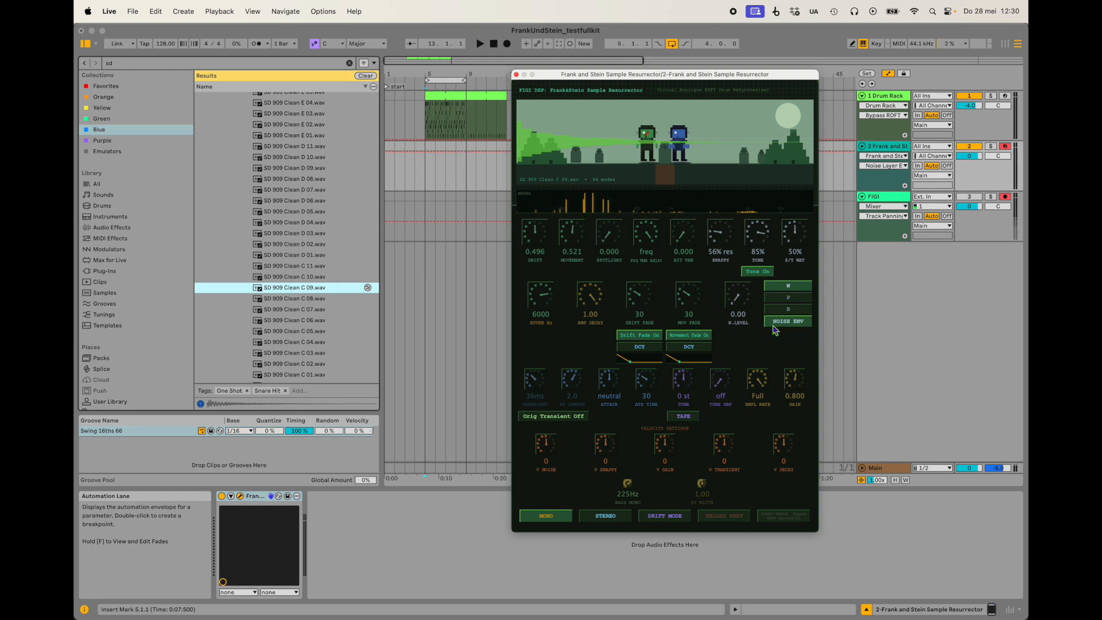
left_click_drag(738, 301, 734, 177)
left_click(792, 324)
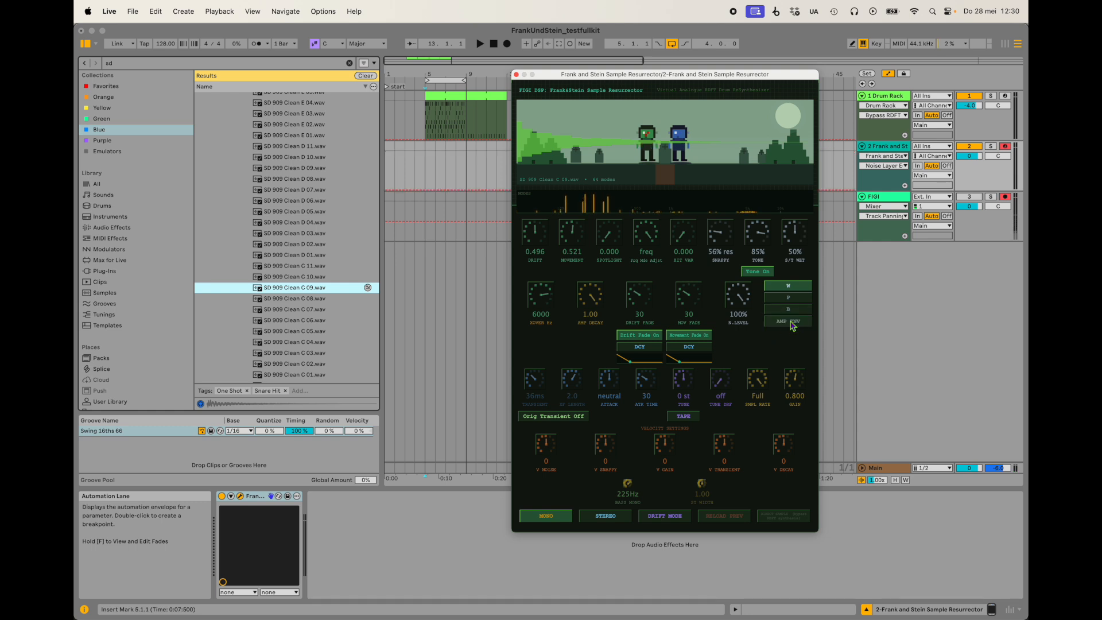
left_click_drag(750, 304, 766, 368)
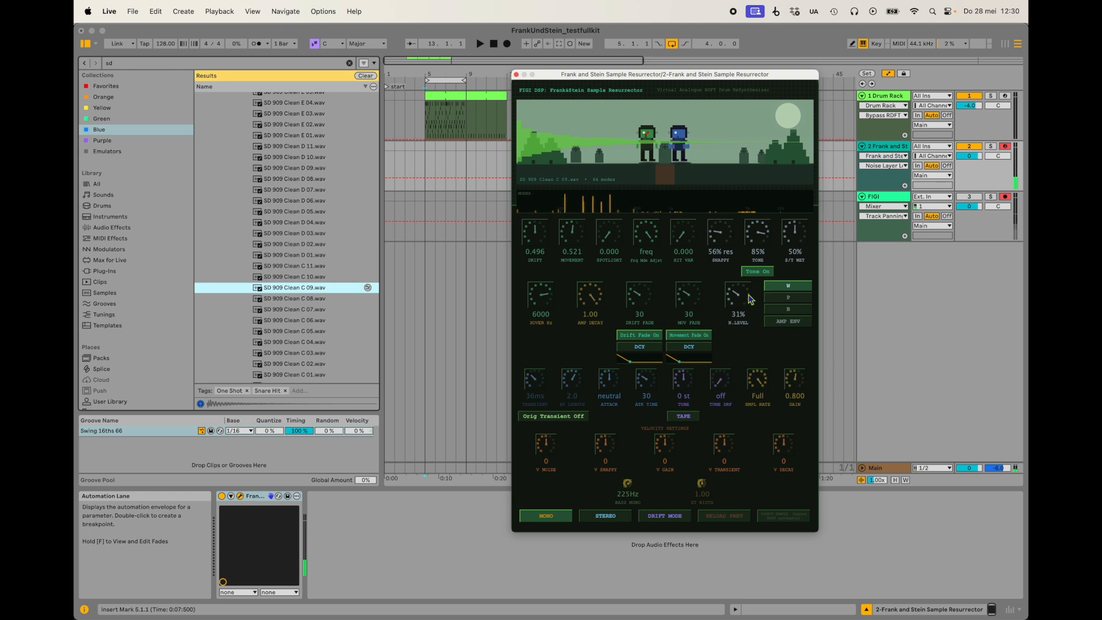
left_click_drag(739, 299, 741, 309)
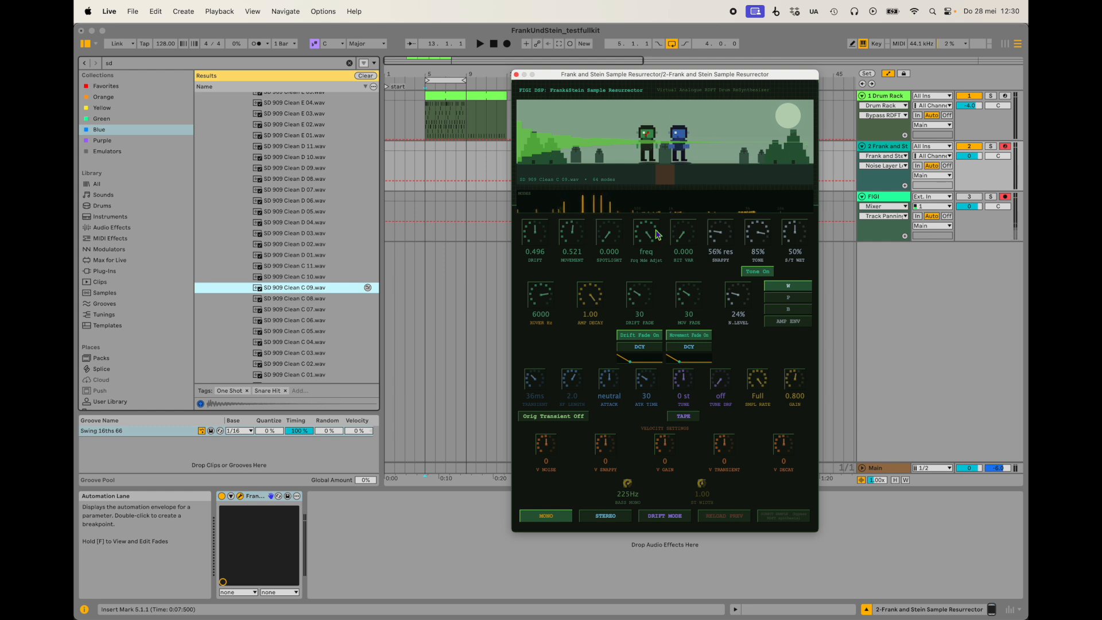
Switch the snare's noise layer to NOISE ENV, with N.Level at 75% and Snappy at 80% snap.
left_click(792, 325)
left_click_drag(738, 299, 734, 159)
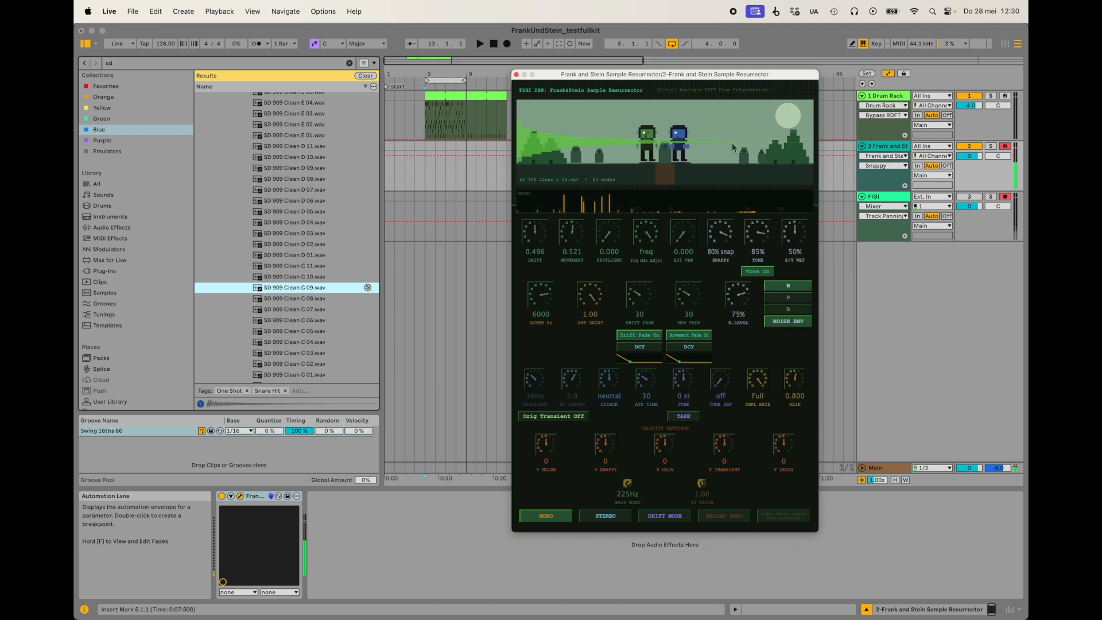